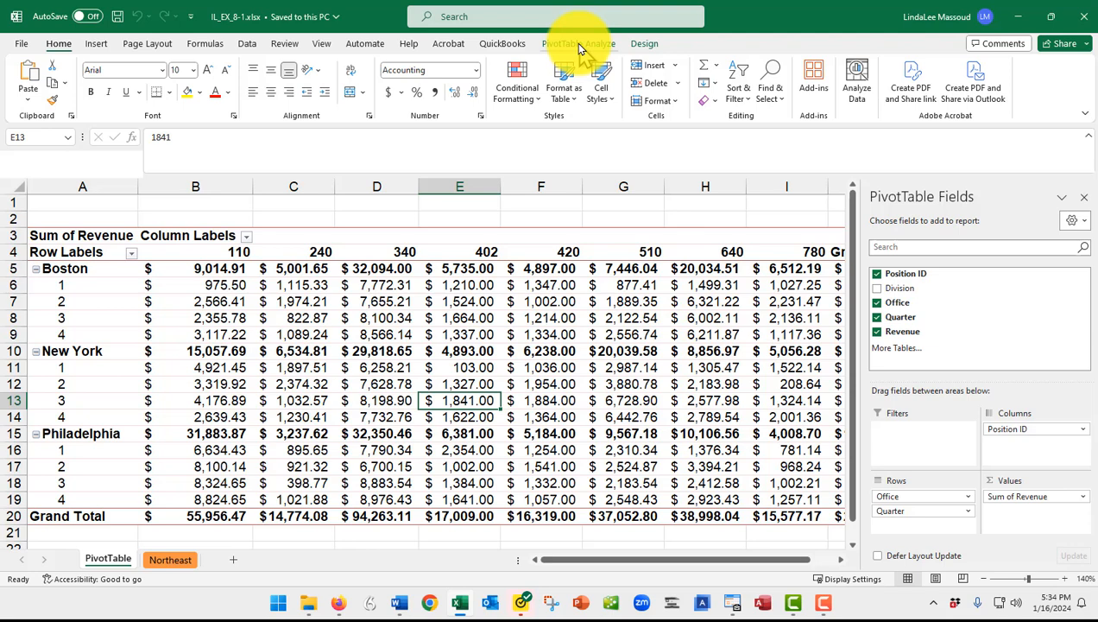
Insert slicers for the Position ID and Office fields of the PivotTable
left_click(579, 45)
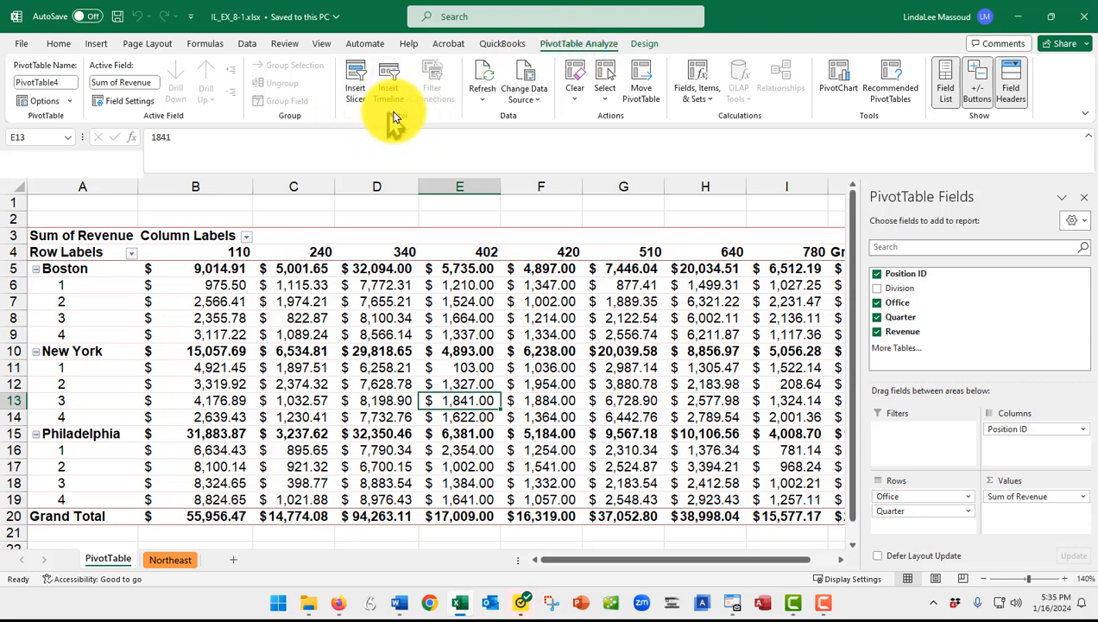
left_click(354, 76)
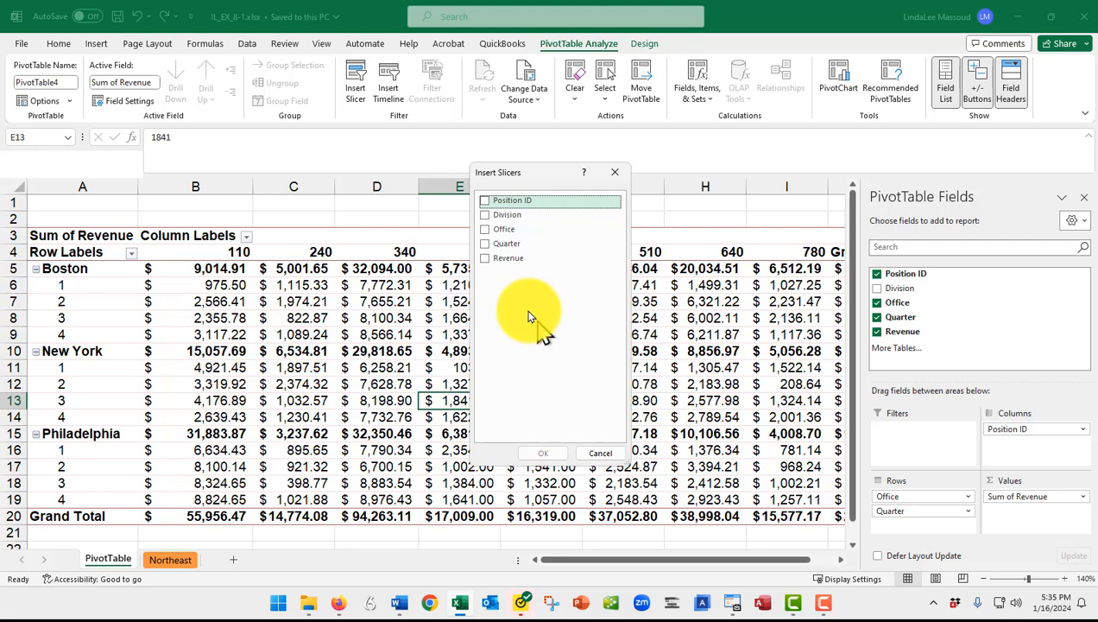
left_click(484, 201)
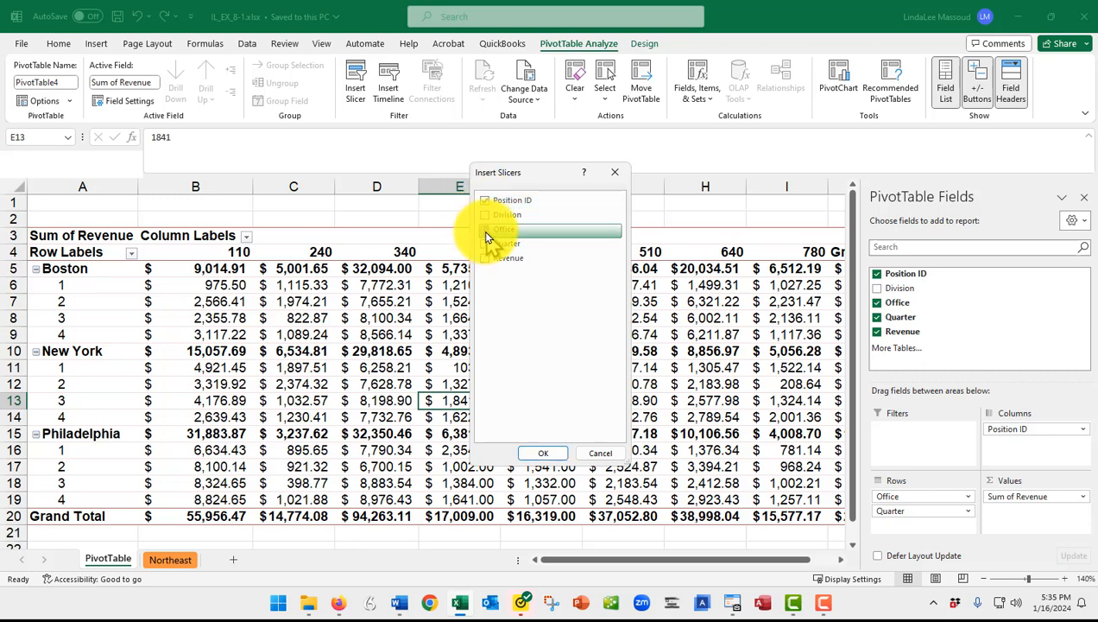
left_click(485, 231)
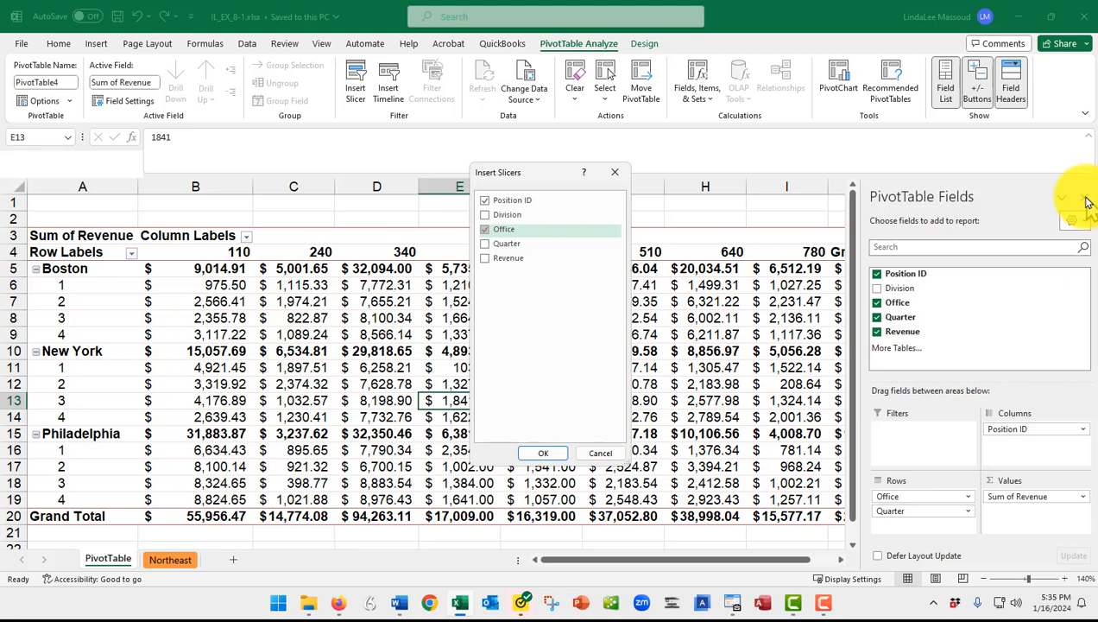
left_click(544, 453)
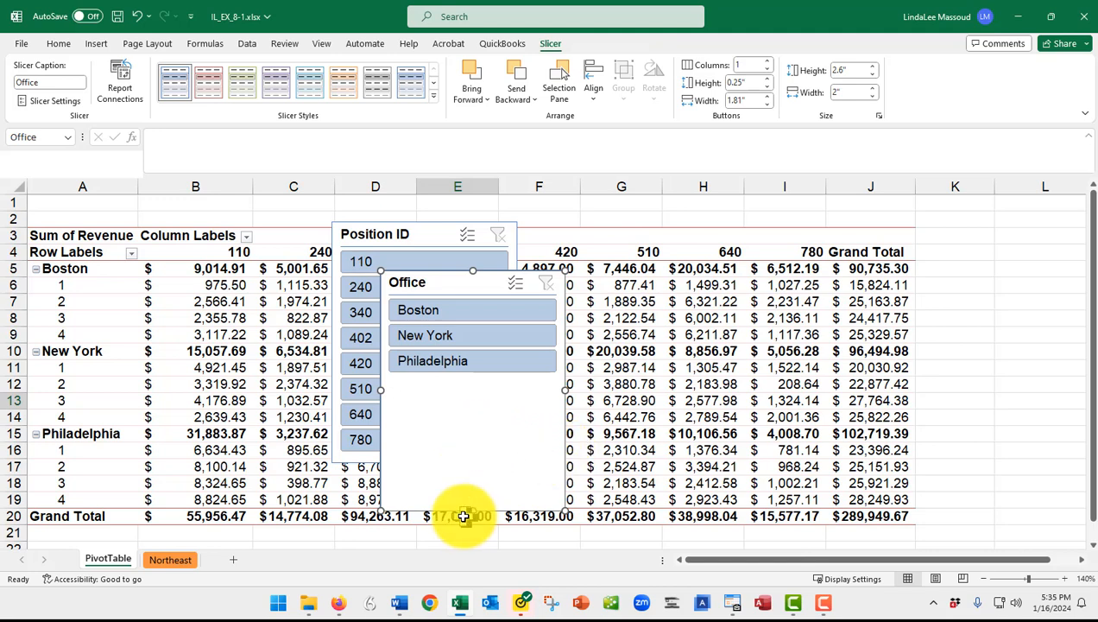
Shorten the Office slicer to about 1.18" high and move both slicers to the empty columns beside the PivotTable, Position ID above Office
left_click_drag(473, 509, 479, 379)
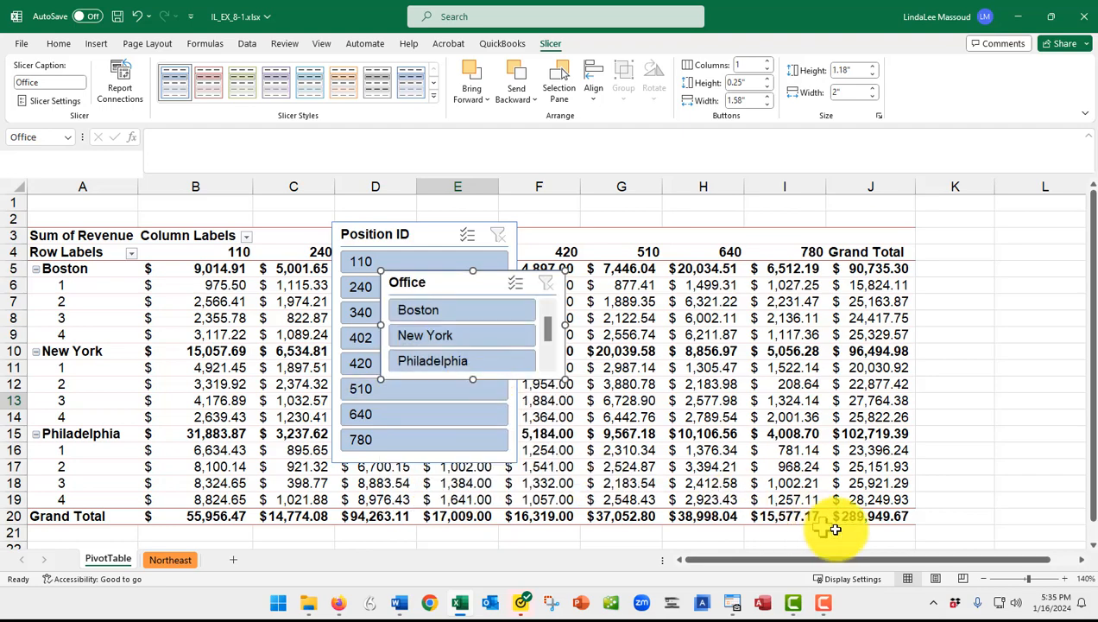
left_click(984, 580)
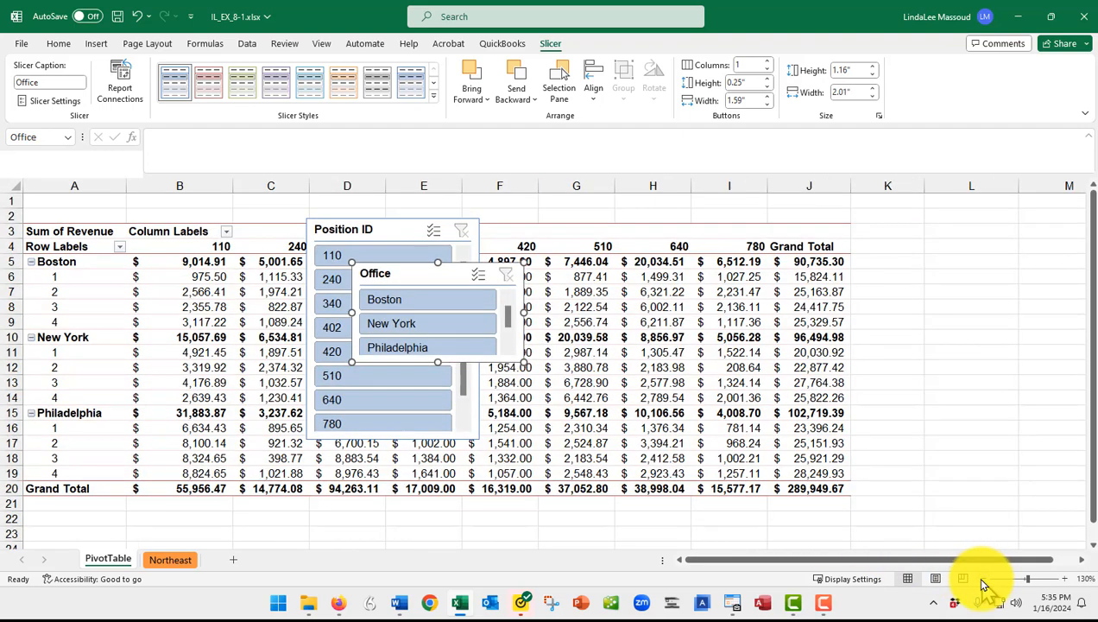
left_click(985, 581)
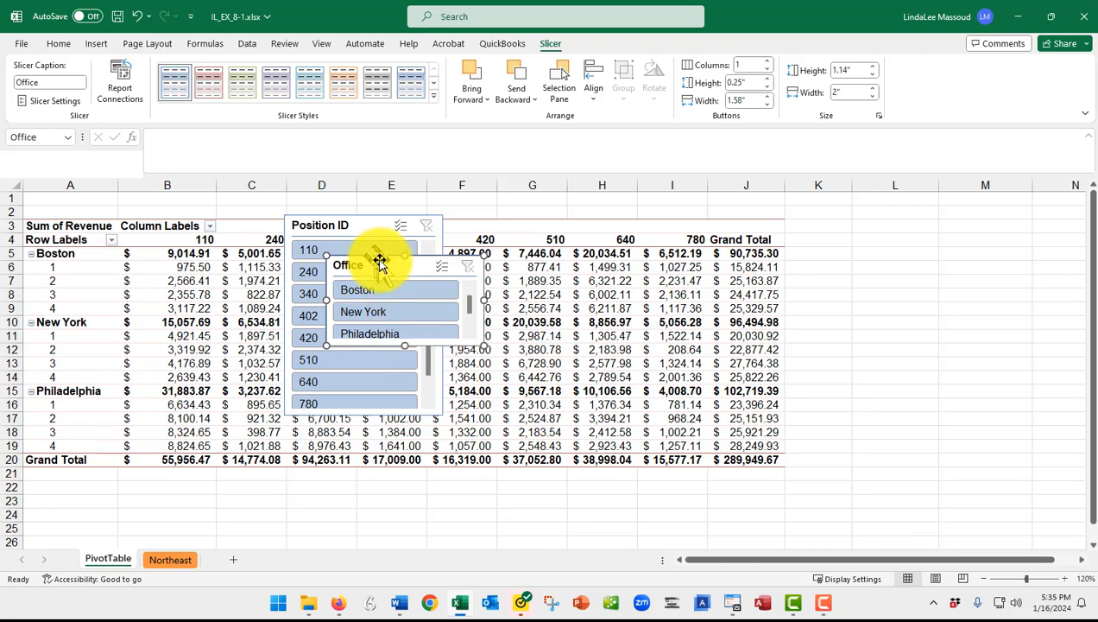
left_click_drag(380, 263, 887, 448)
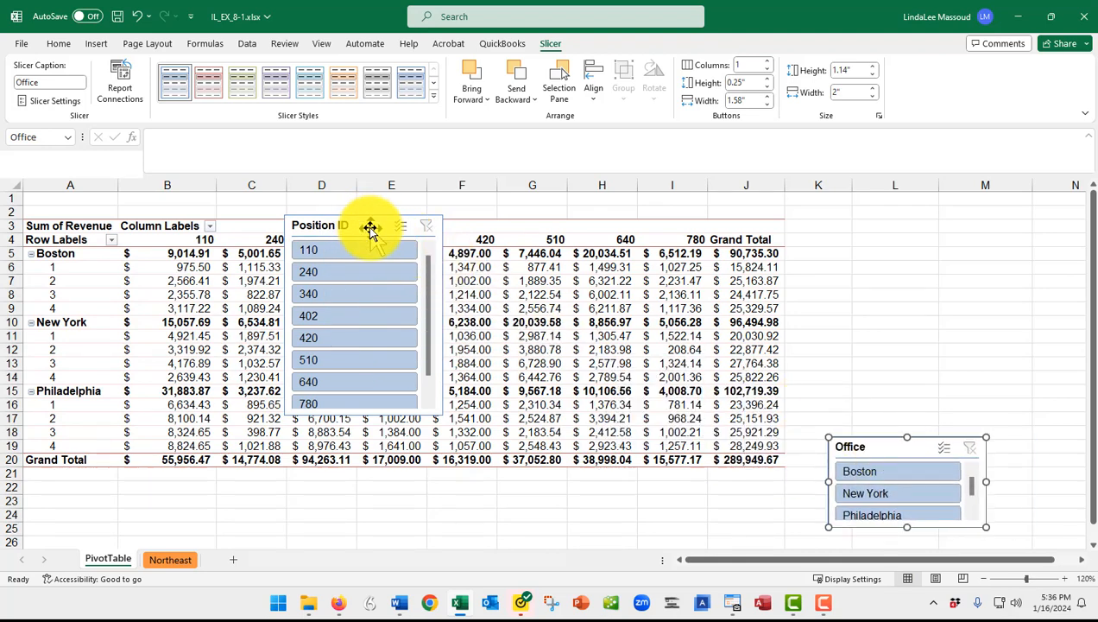
left_click_drag(370, 227, 910, 239)
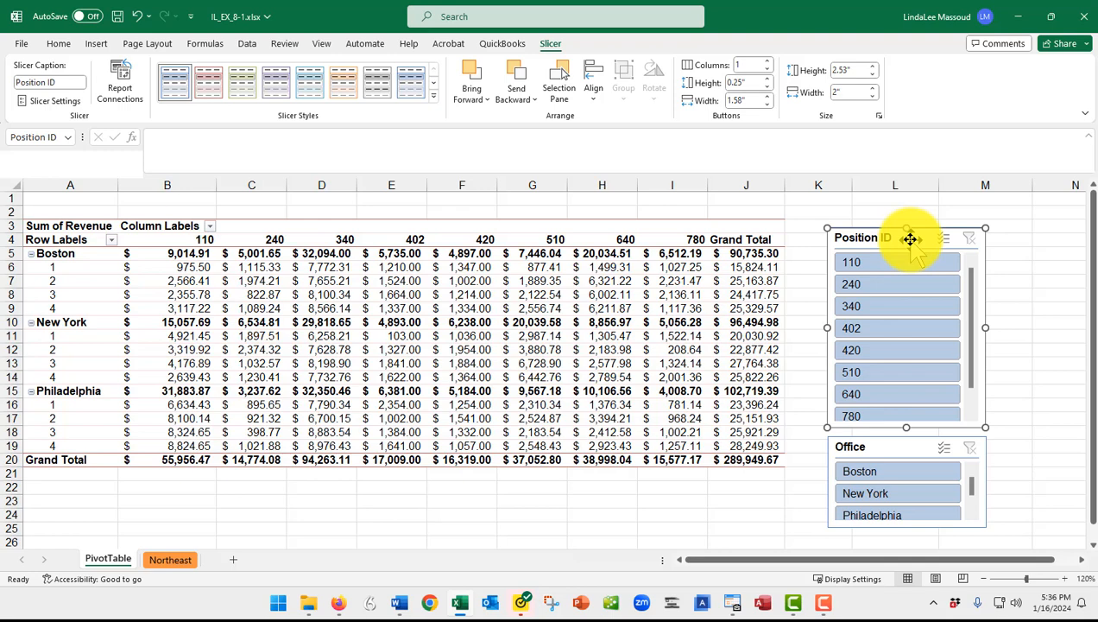
Set the Office slicer's height to 1.18" and the Position ID slicer's height to 2.6"
left_click(896, 449)
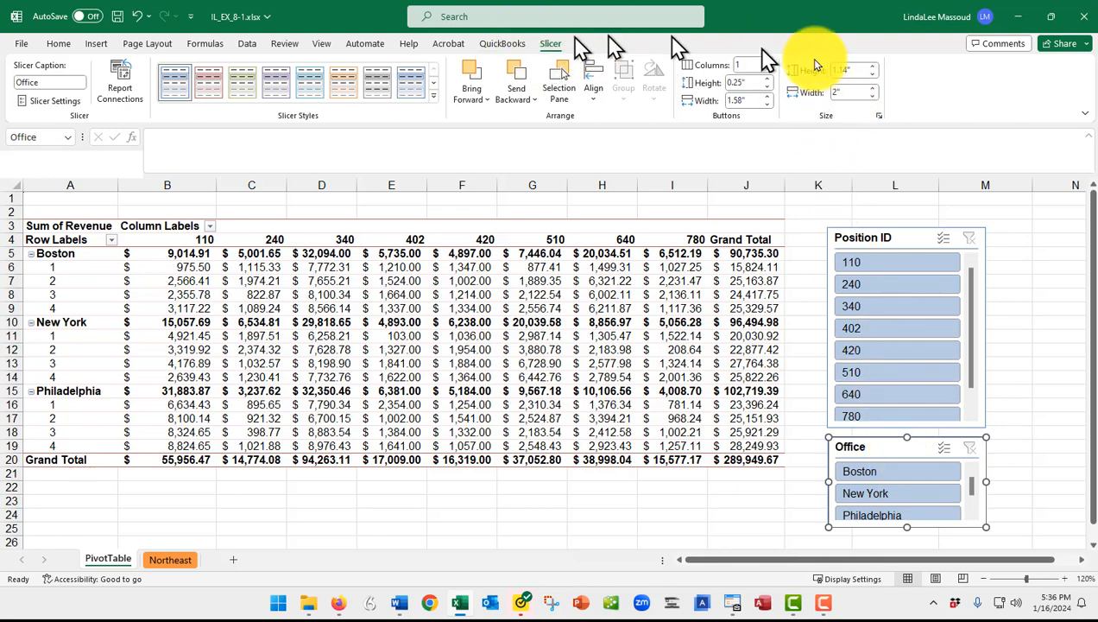
left_click(857, 70)
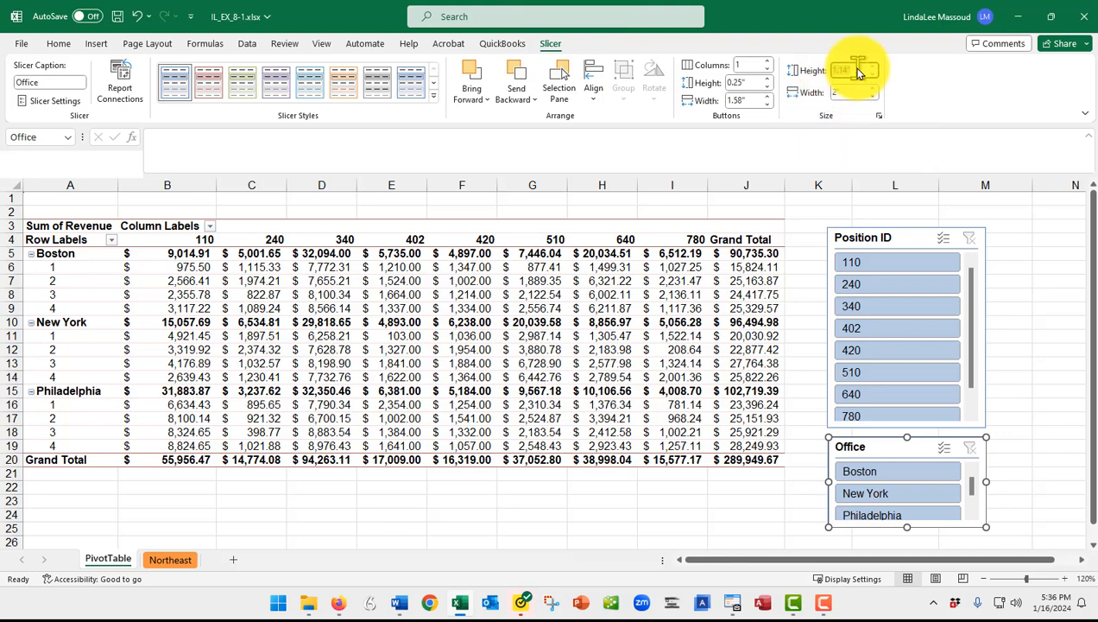
type("1.18")
left_click(912, 238)
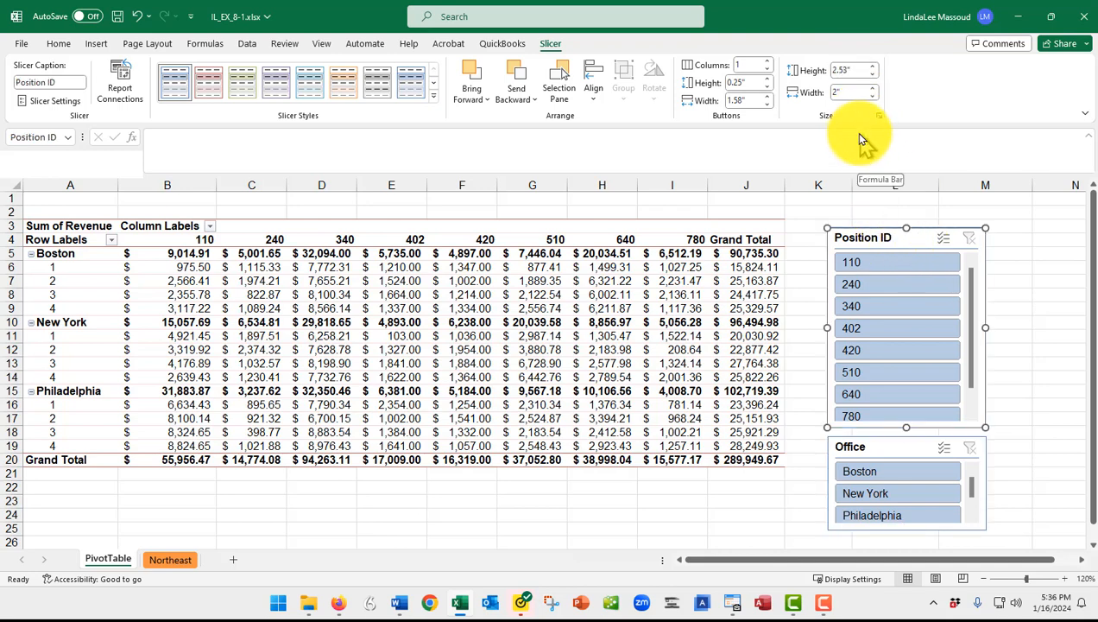
left_click(854, 70)
type("2.4")
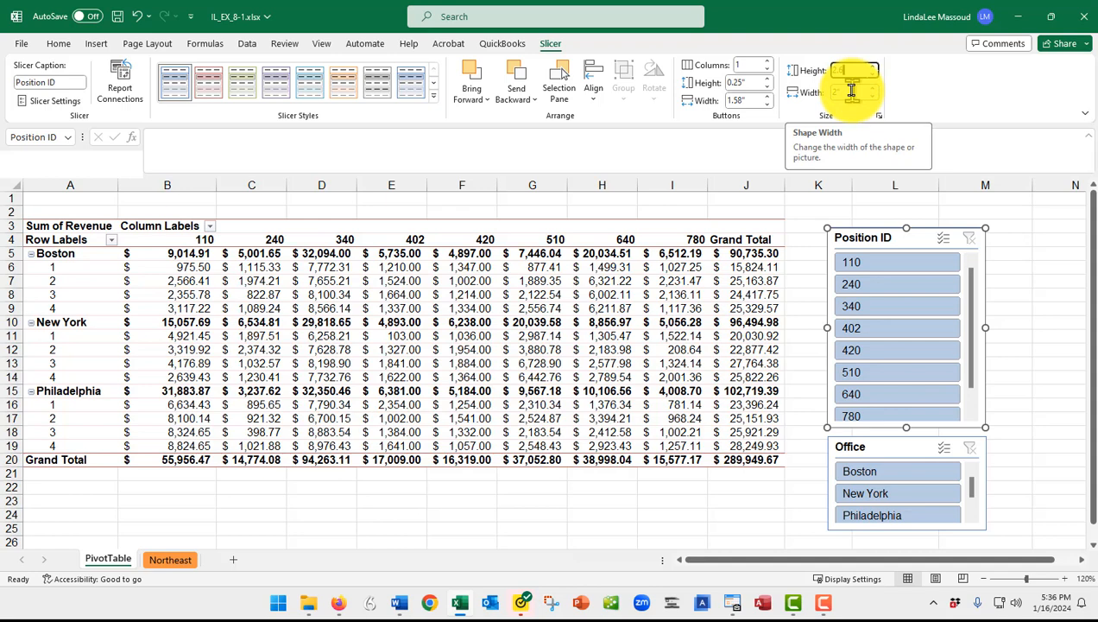
left_click(851, 92)
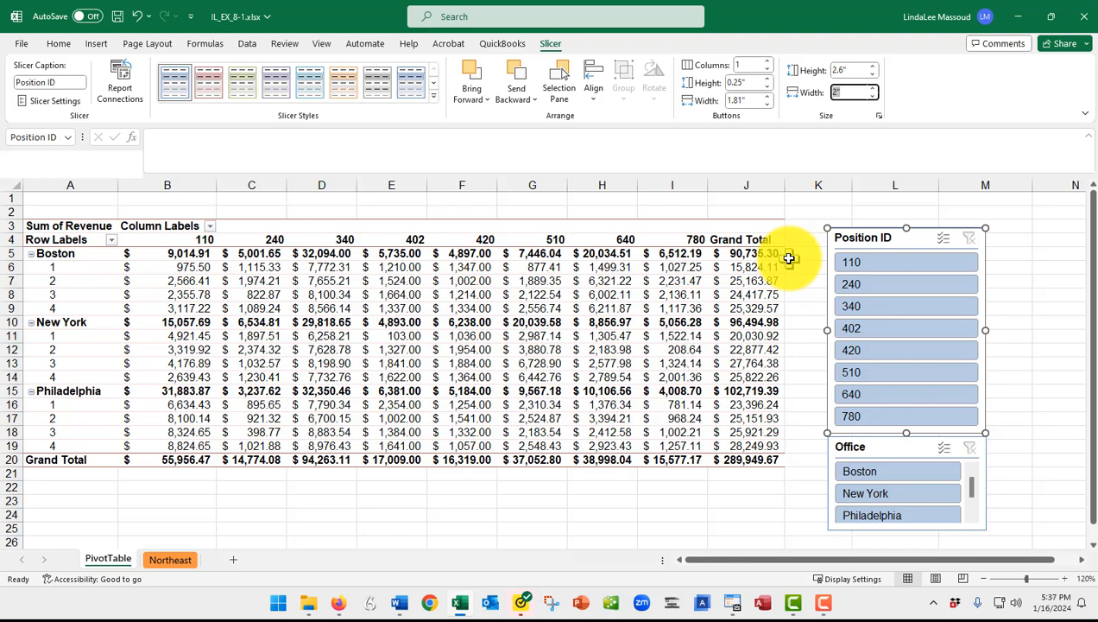
Use the slicers to filter the PivotTable to position IDs 110 and 510 and the New York and Philadelphia offices
left_click(867, 264)
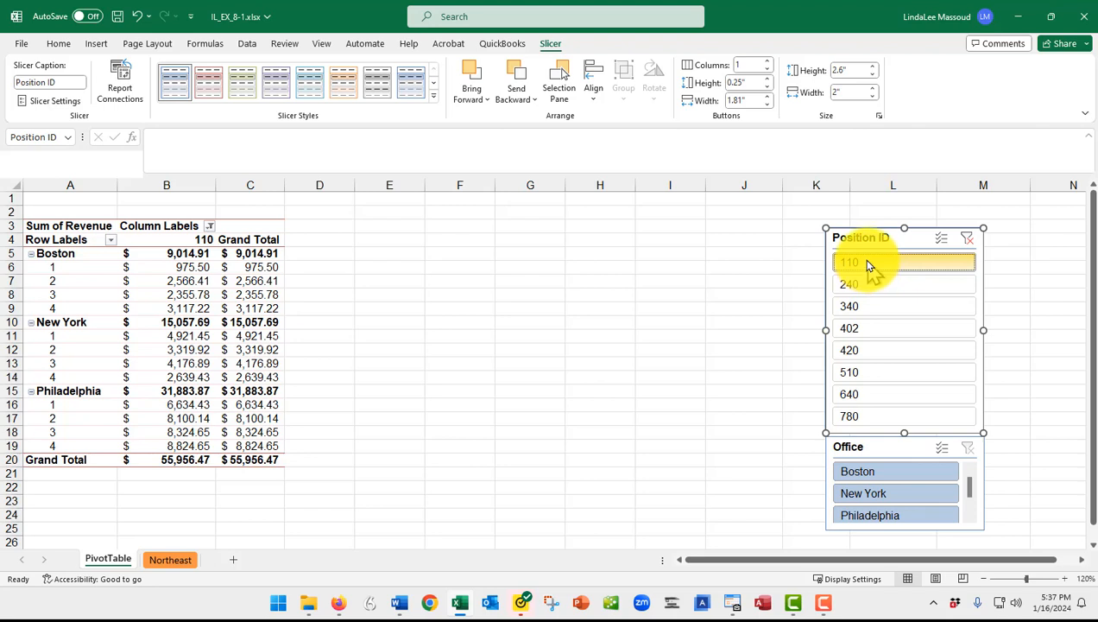
left_click(866, 373, "ctrl")
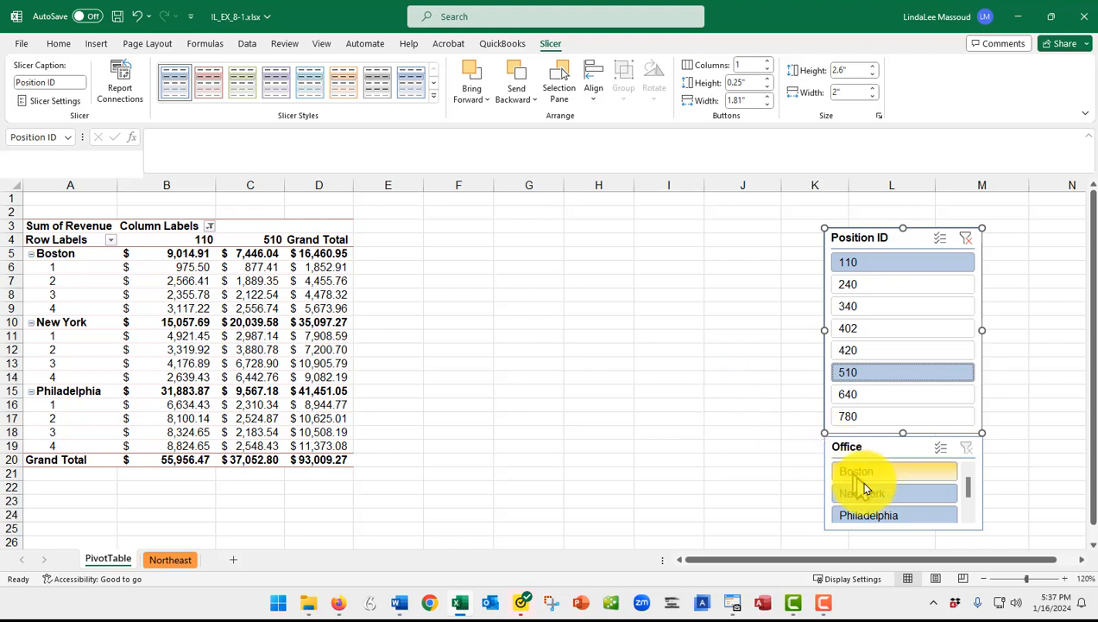
left_click(886, 494)
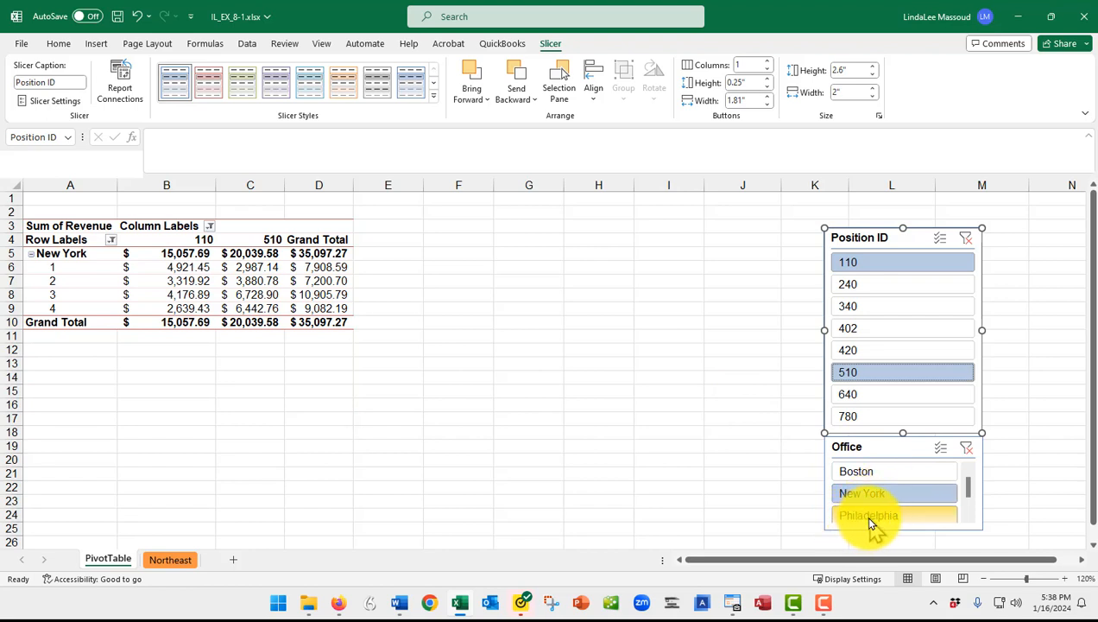
left_click(866, 515, "ctrl")
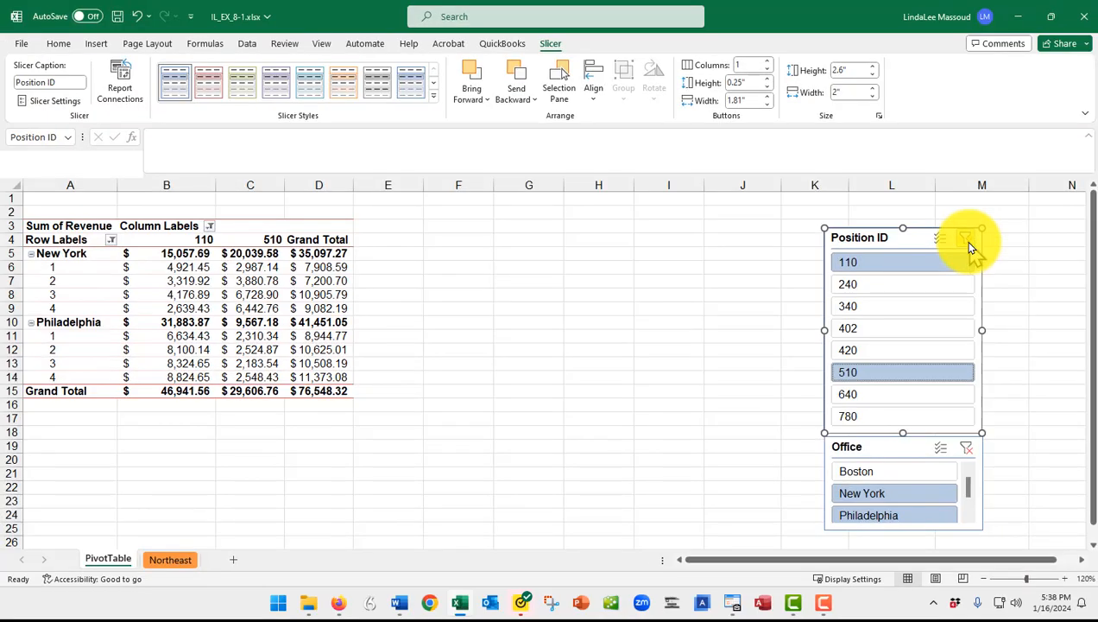
Clear the filters from both the Position ID and Office slicers and deselect the slicers
left_click(830, 302)
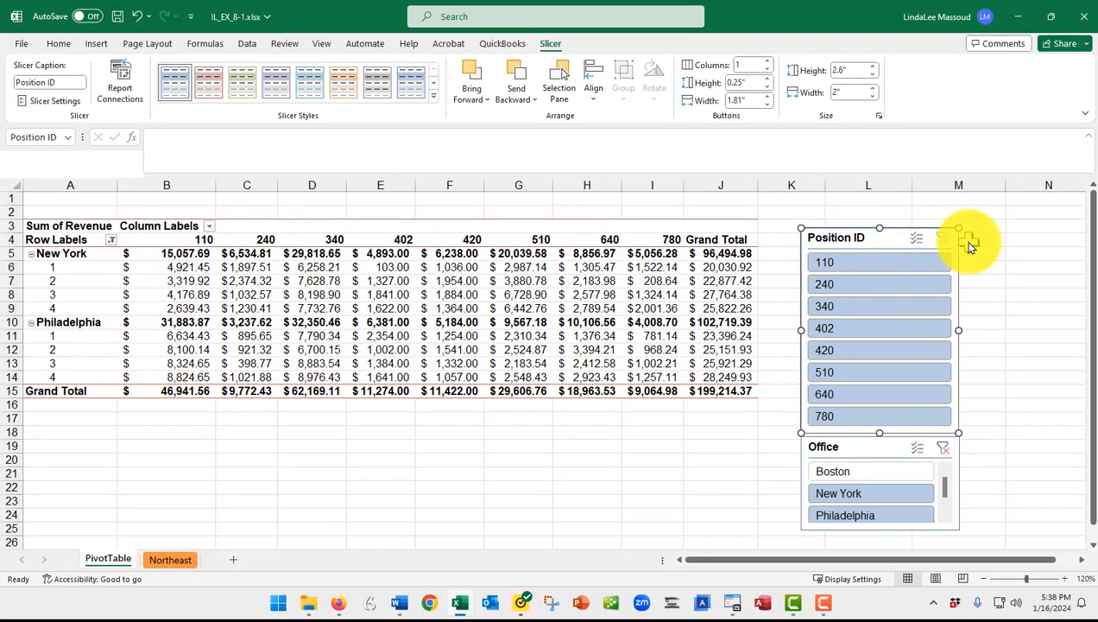
left_click(944, 449)
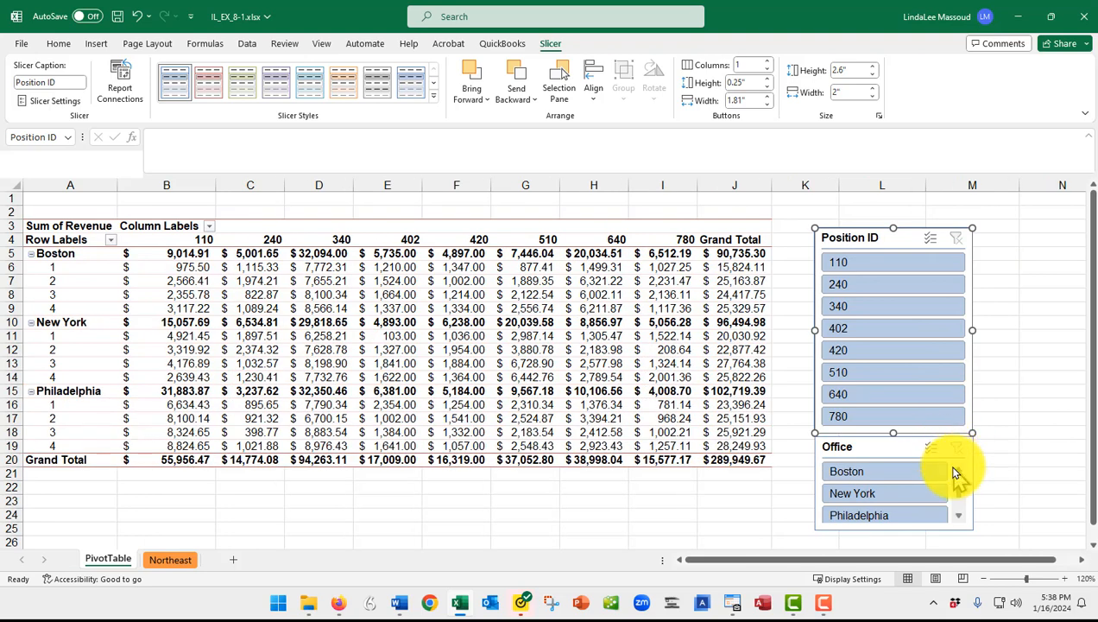
key("Escape")
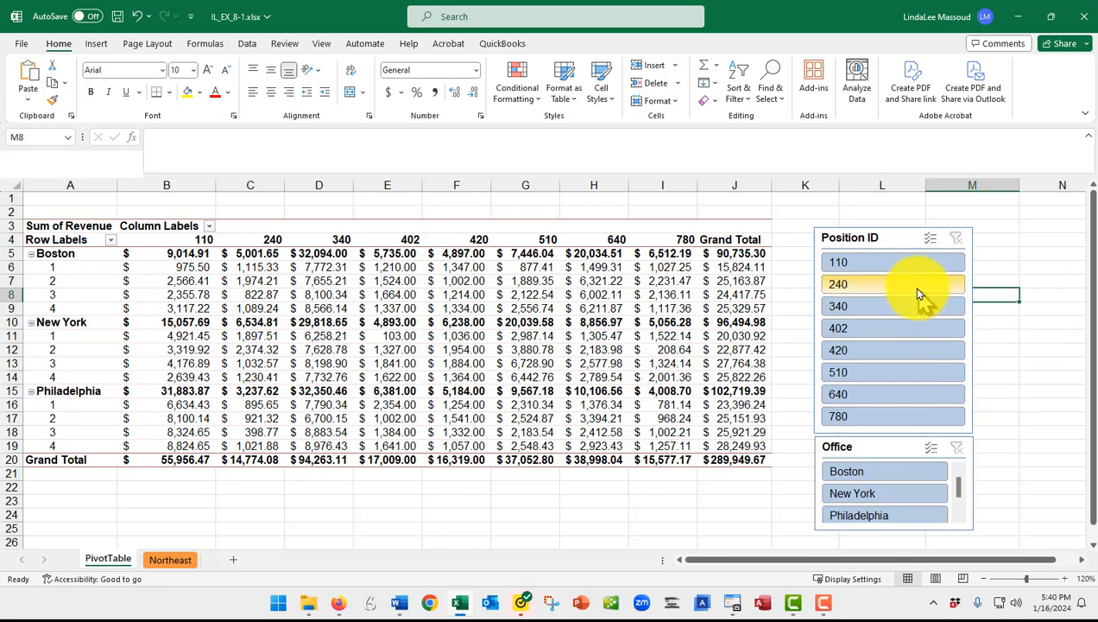
Select the Position ID and Office slicers together and remove both from the worksheet
left_click(896, 238)
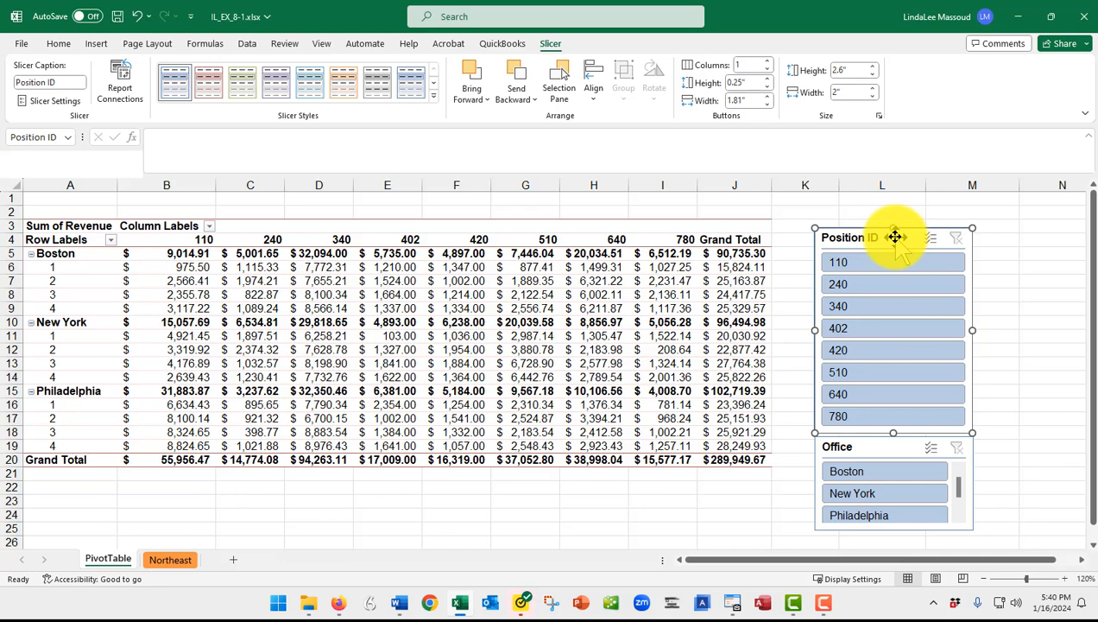
left_click(895, 448, "ctrl")
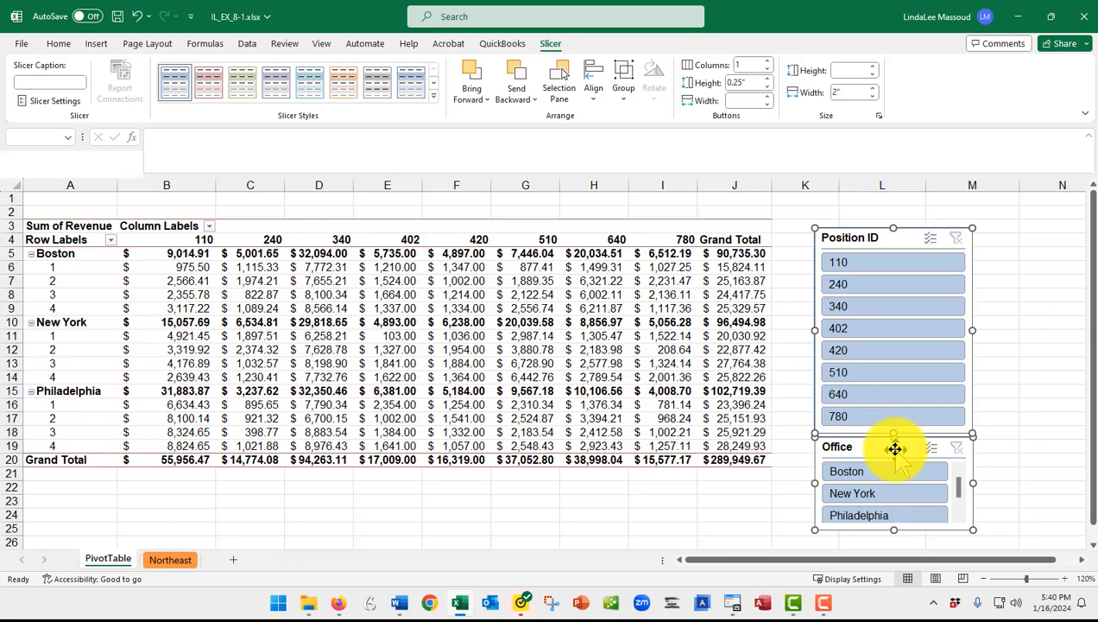
right_click(897, 239)
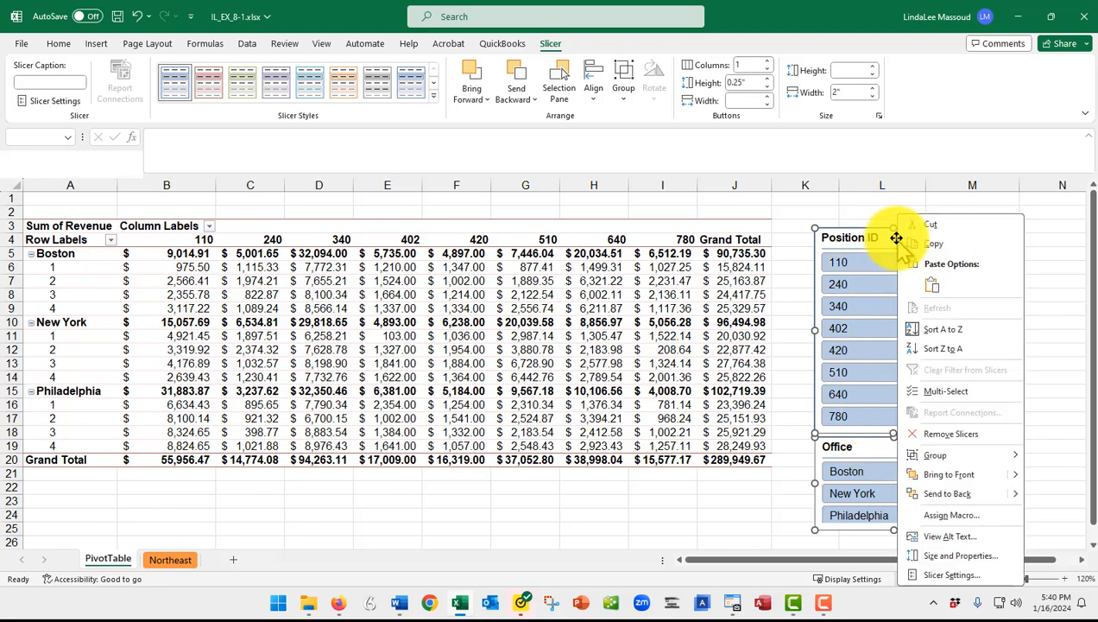
left_click(944, 440)
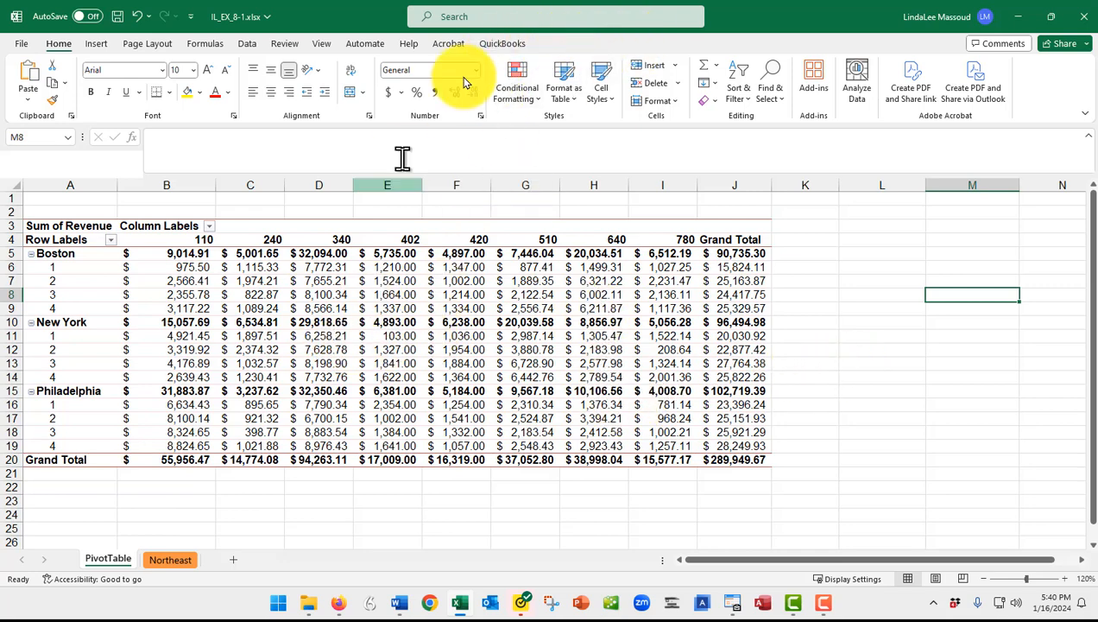
Move the Quarter field from the PivotTable's rows to the report filter
left_click(469, 282)
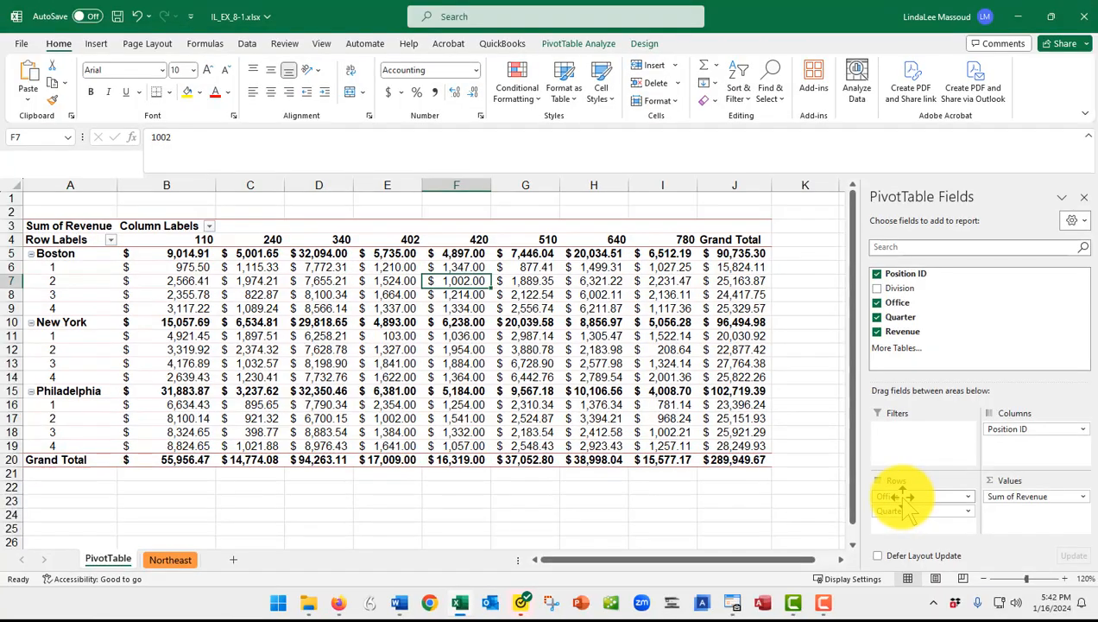
left_click(968, 512)
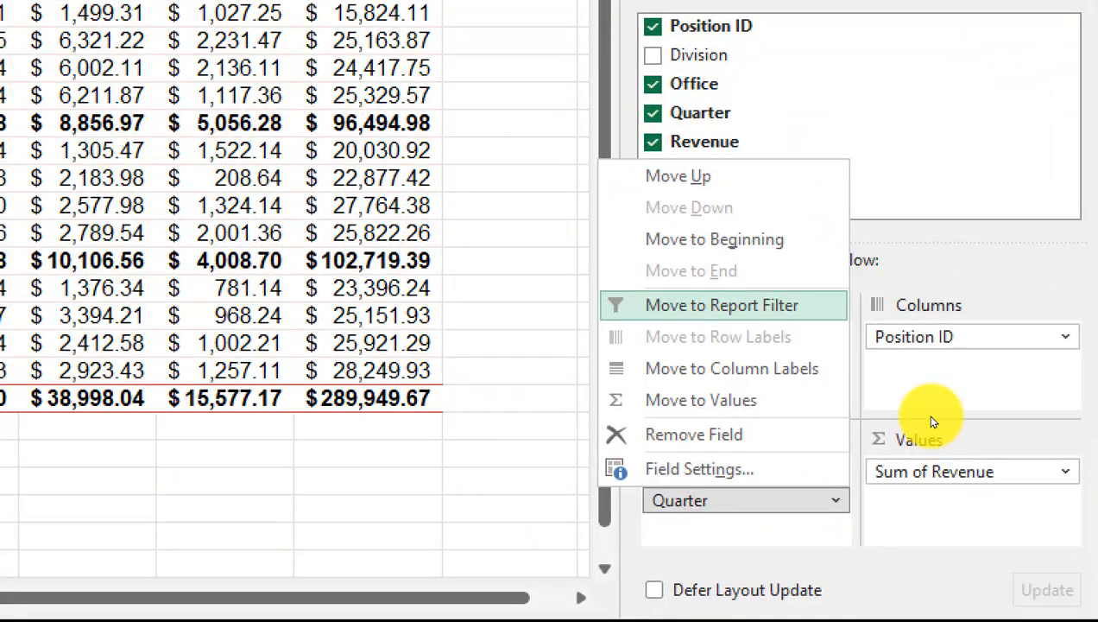
left_click(762, 309)
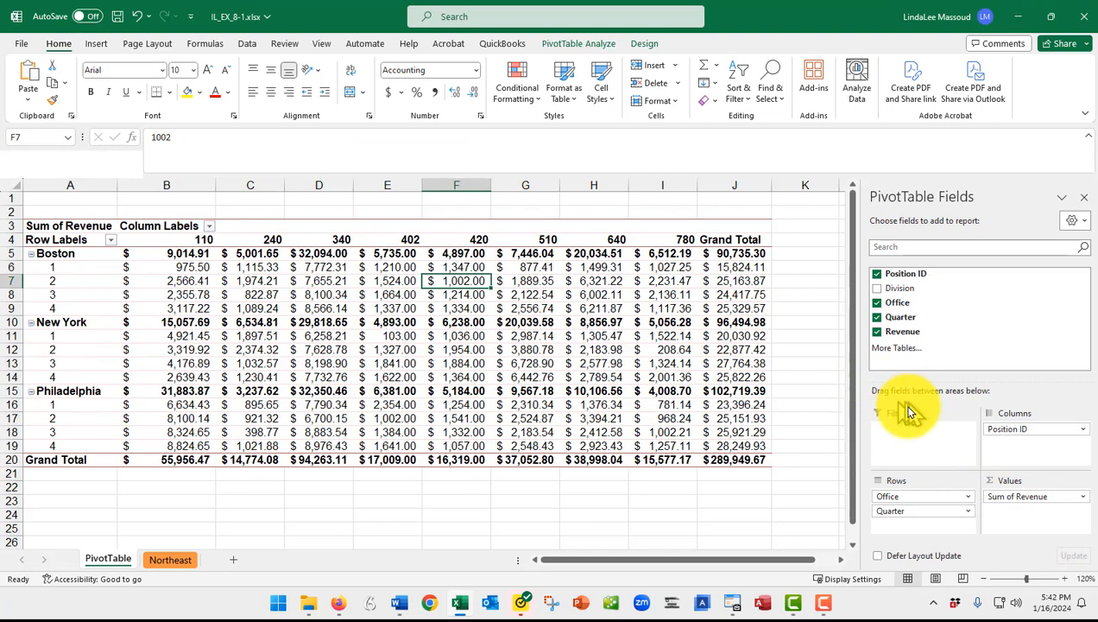
left_click(961, 510)
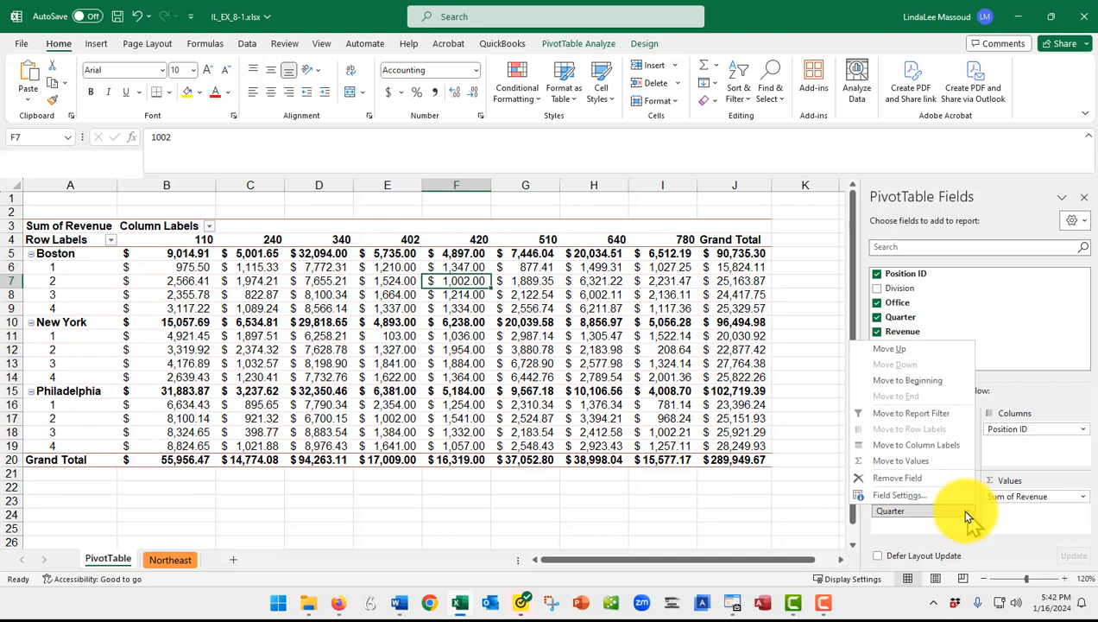
left_click(911, 413)
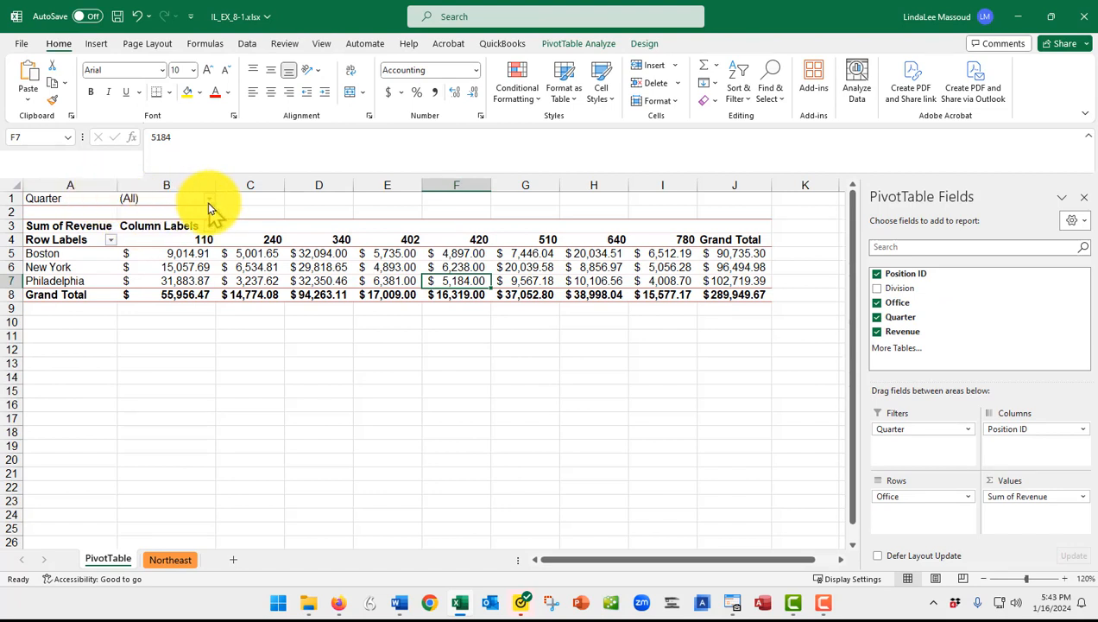
Filter the PivotTable to quarter 1 with the Quarter report filter
left_click(209, 200)
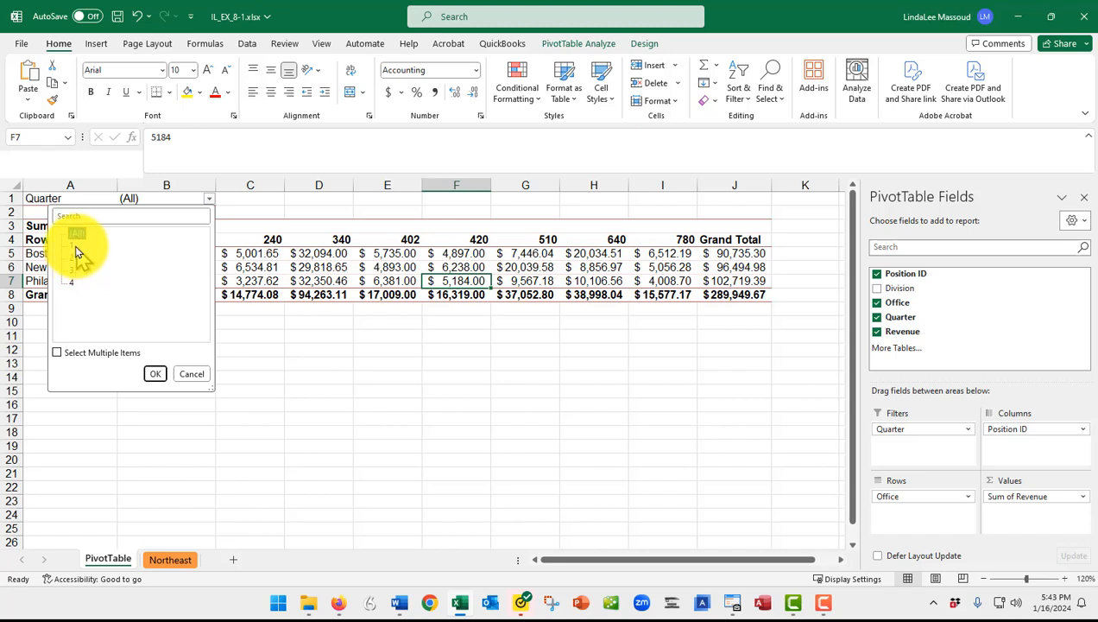
left_click(152, 373)
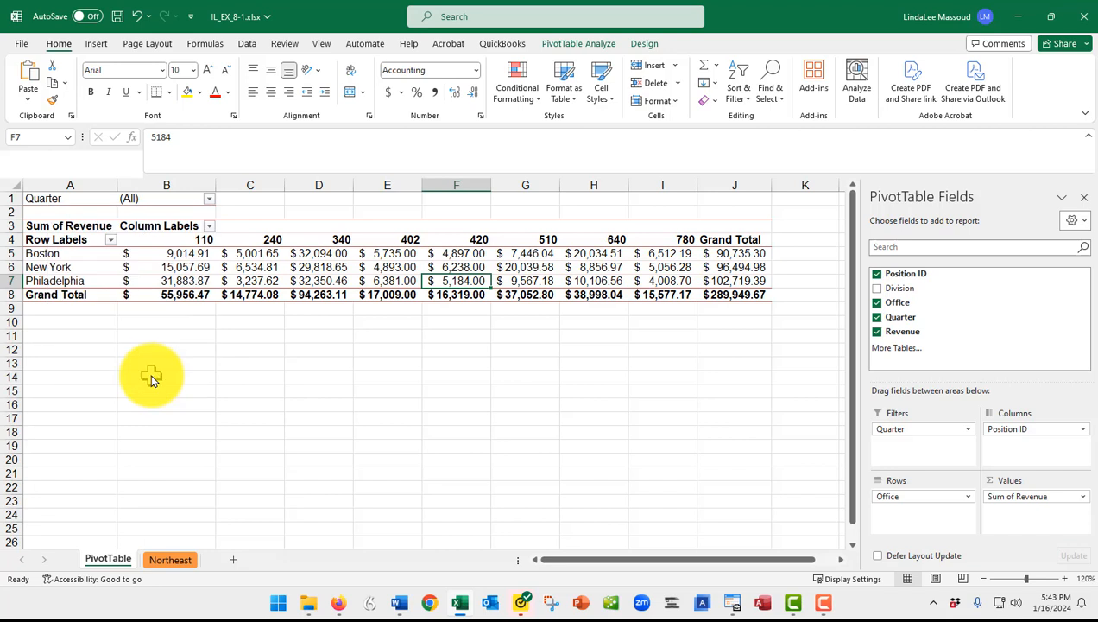
left_click(210, 200)
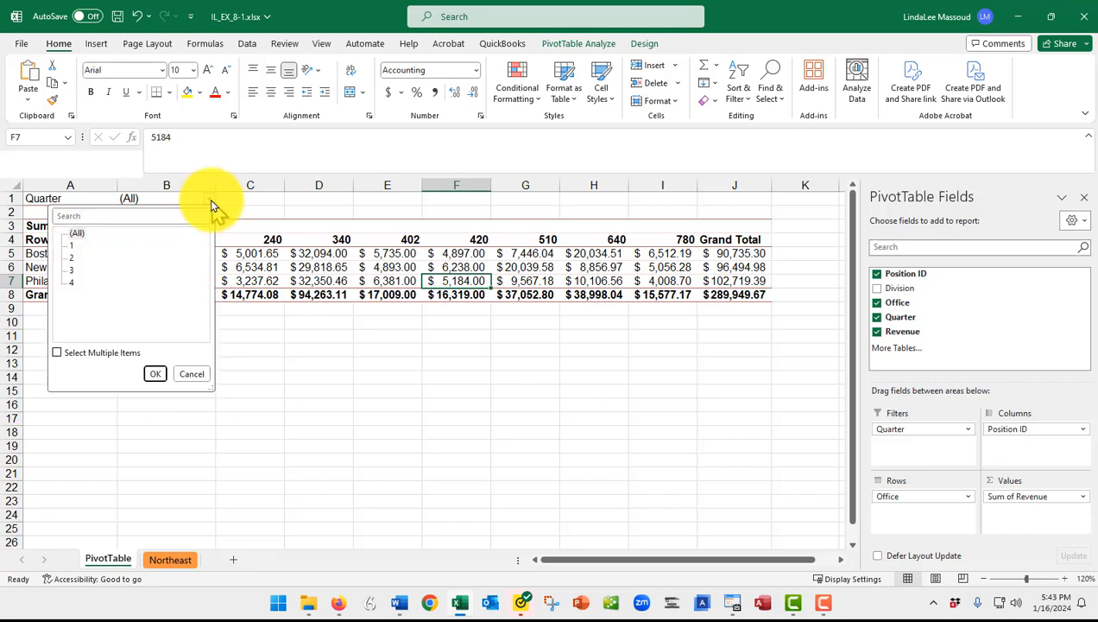
left_click(71, 248)
left_click(153, 373)
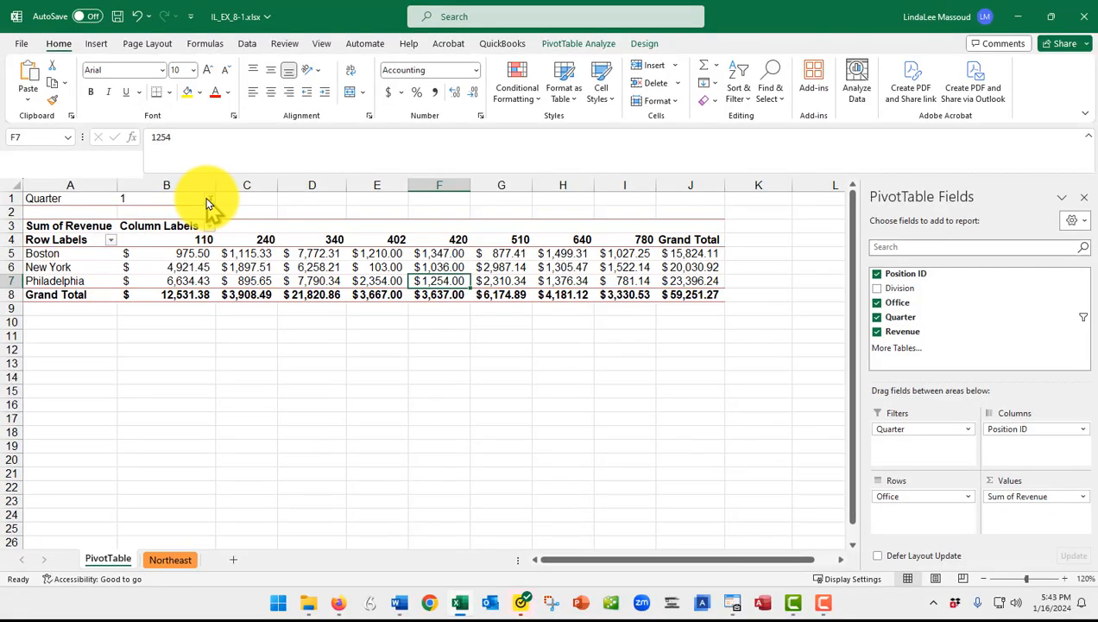
Change the PivotTable's Quarter report filter to show only quarter 3
left_click(209, 199)
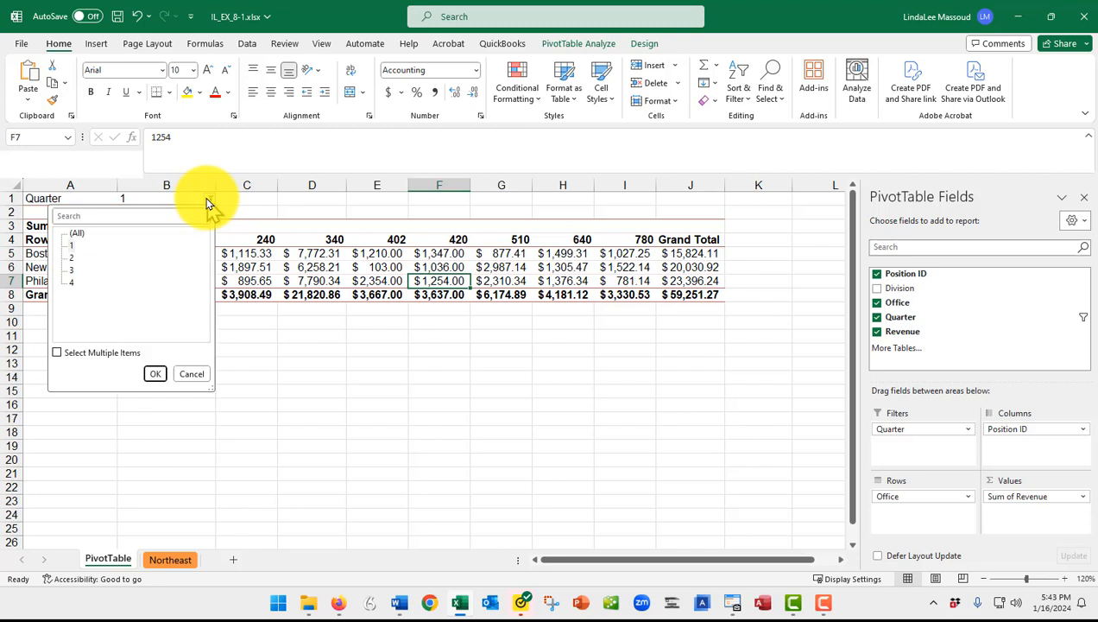
left_click(73, 273)
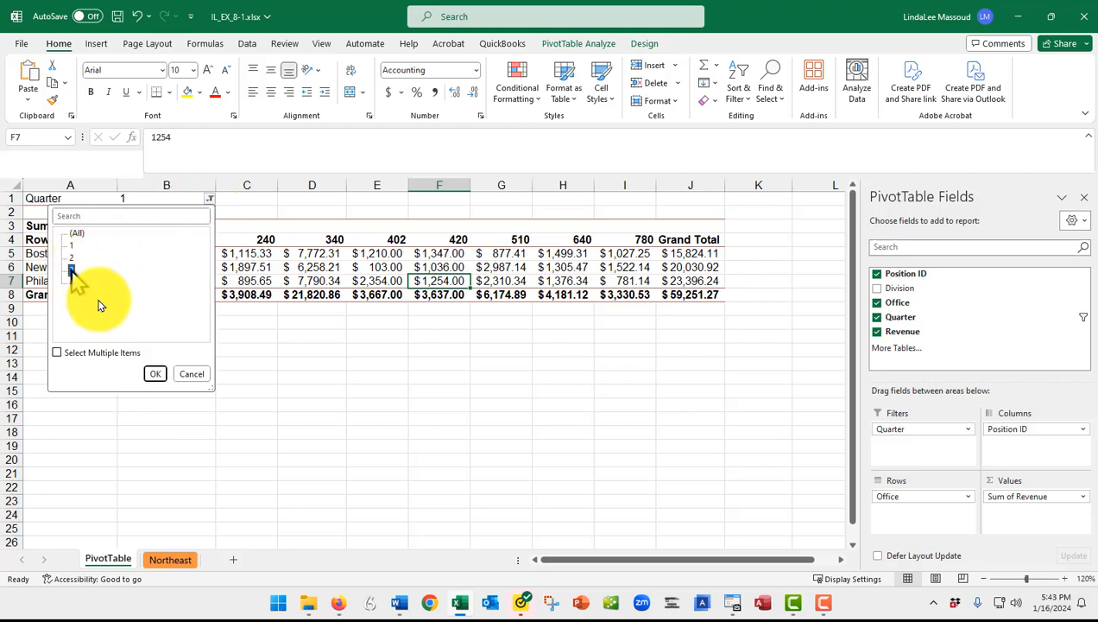
left_click(154, 373)
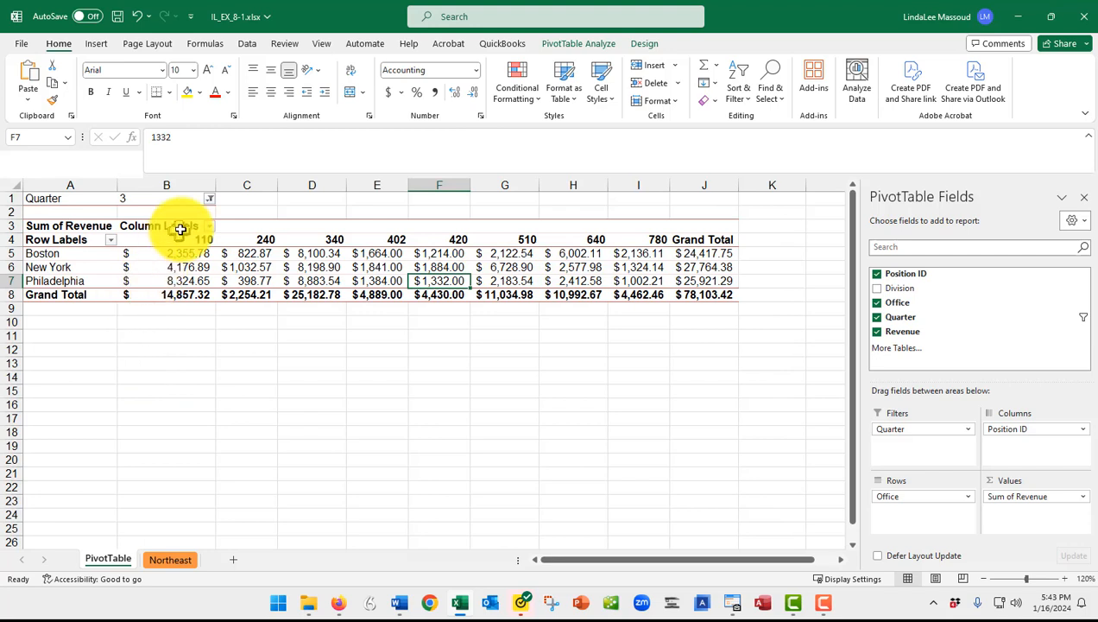
left_click(210, 200)
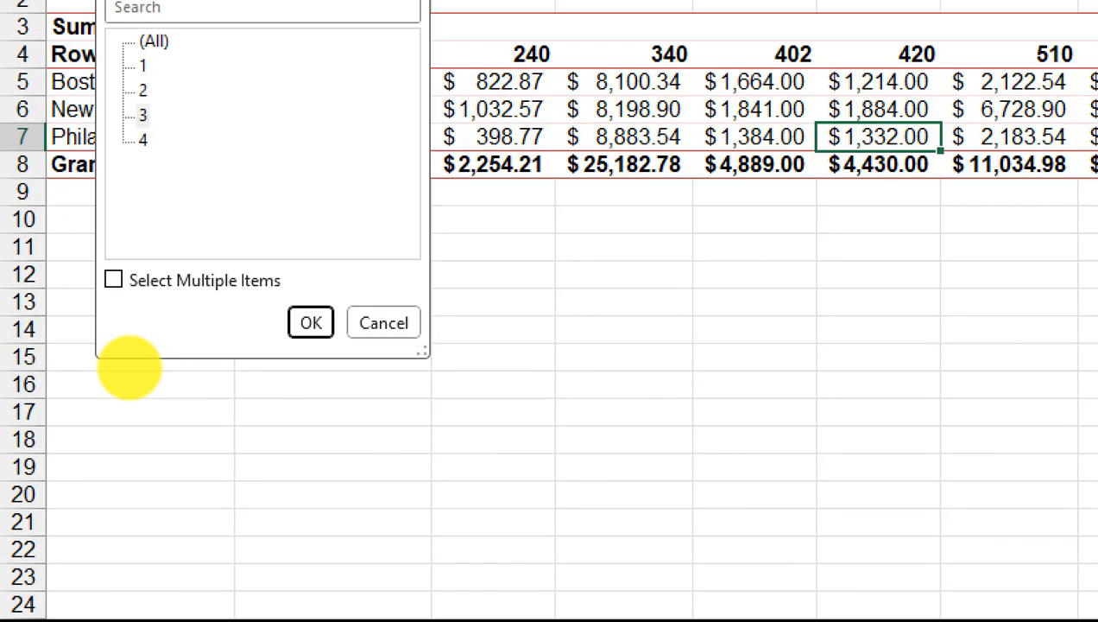
key("Escape")
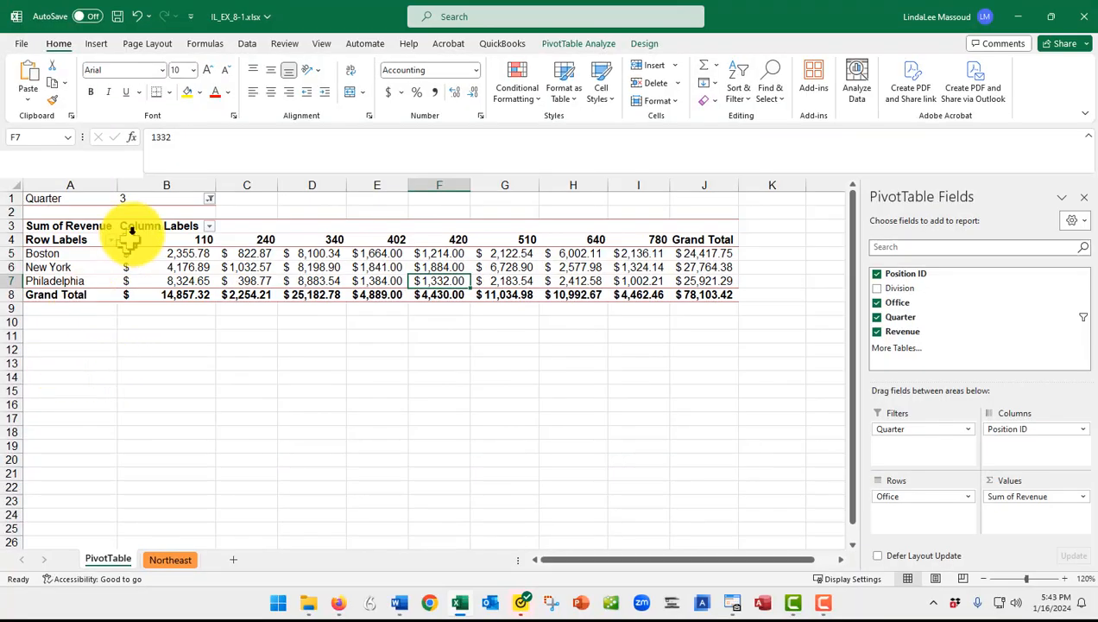
left_click(210, 200)
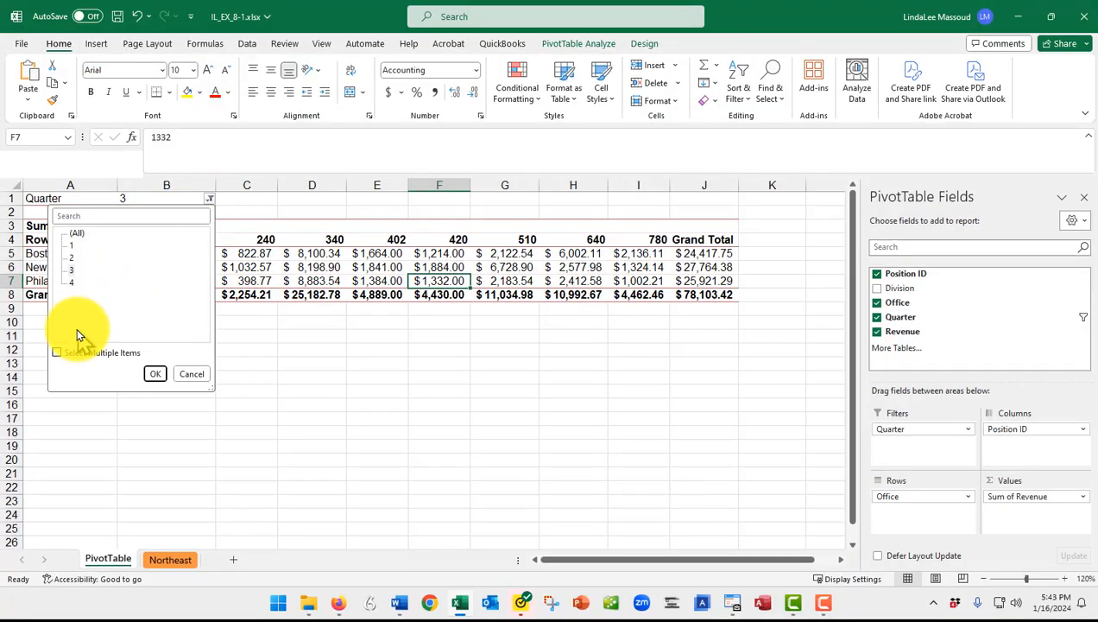
left_click(57, 352)
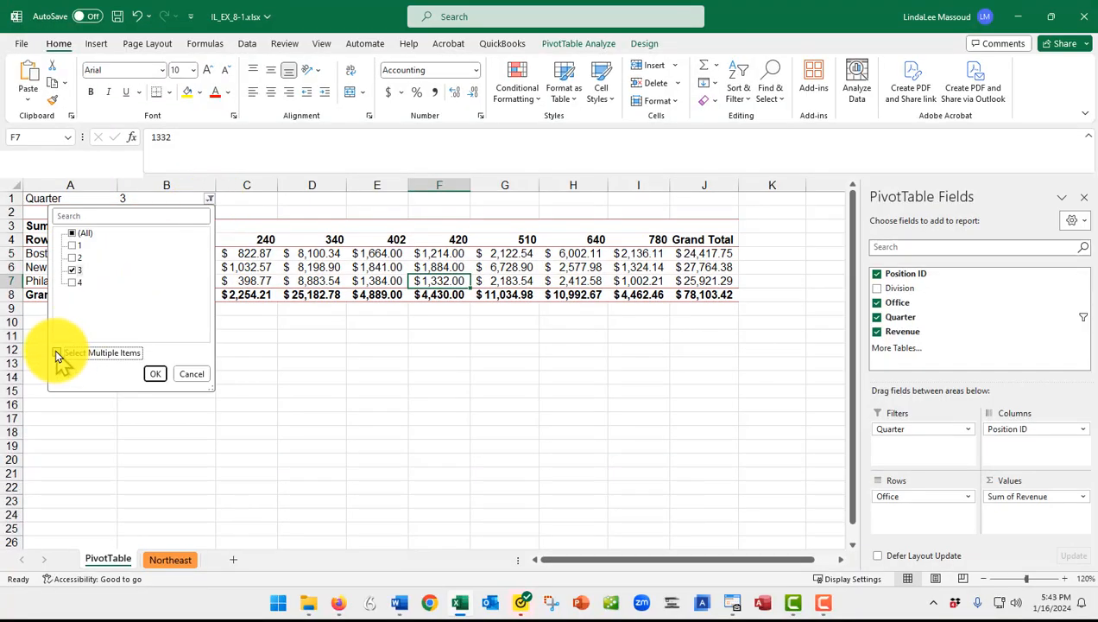
left_click(74, 282)
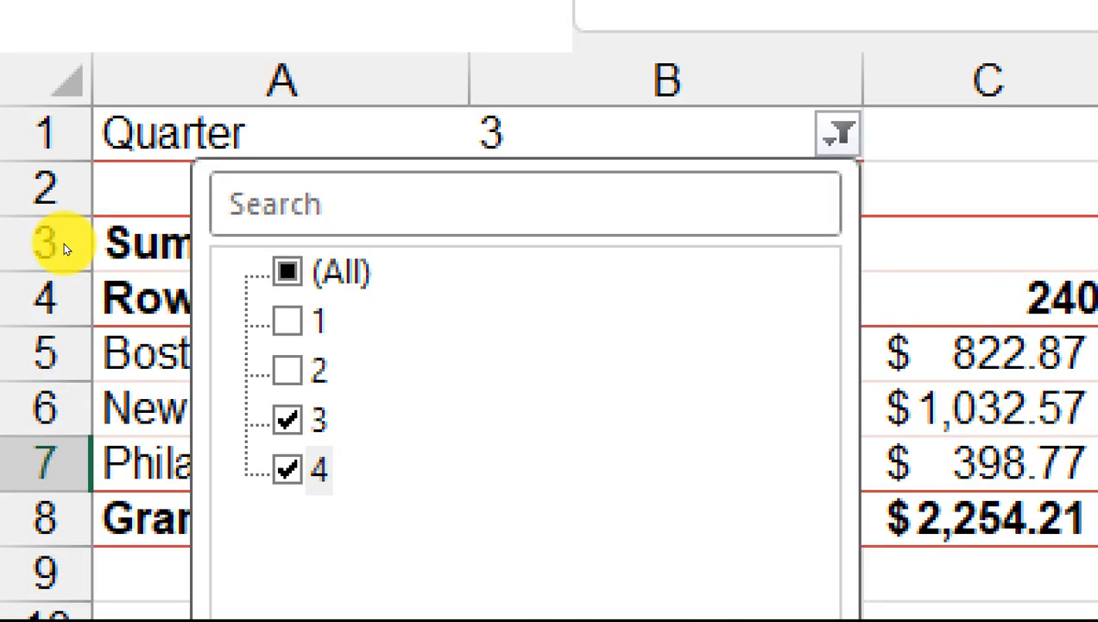
key("Escape")
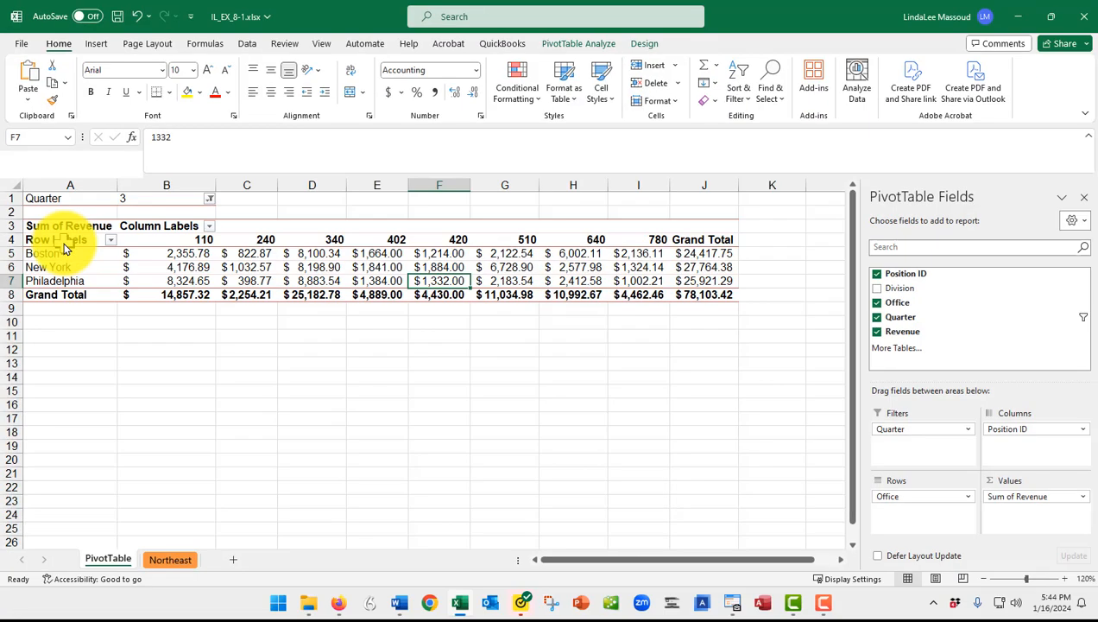
left_click(210, 198)
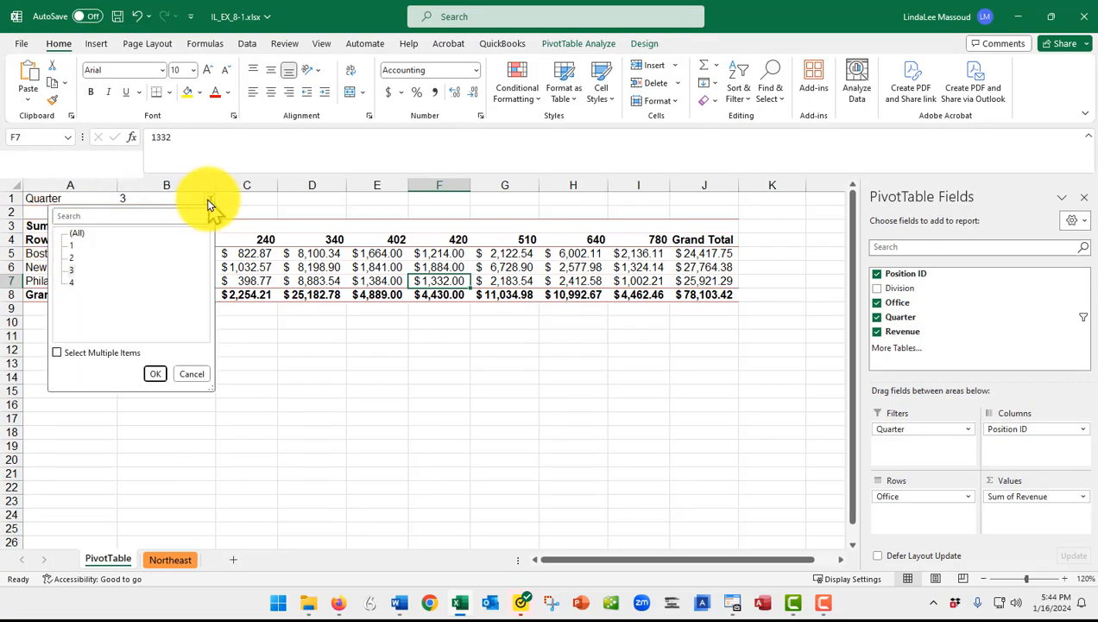
left_click(74, 234)
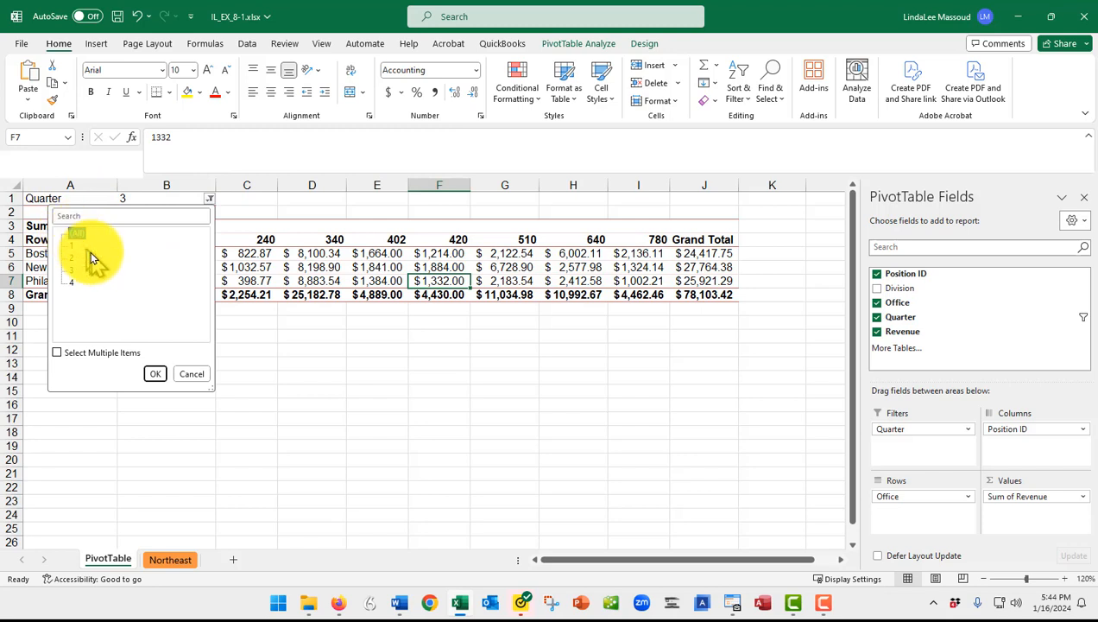
left_click(57, 352)
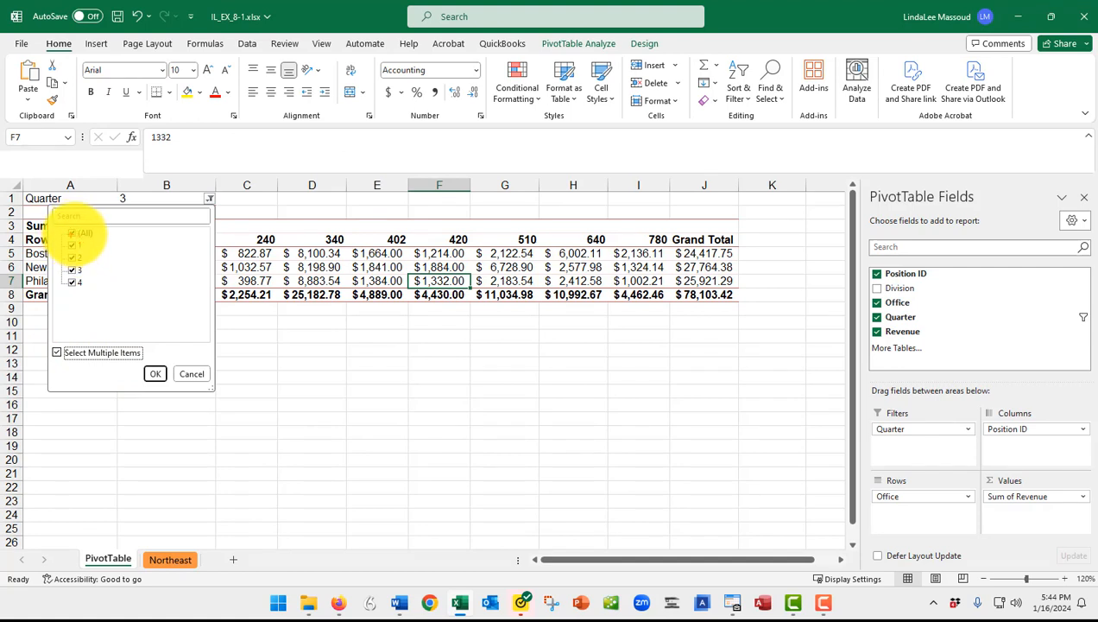
left_click(192, 374)
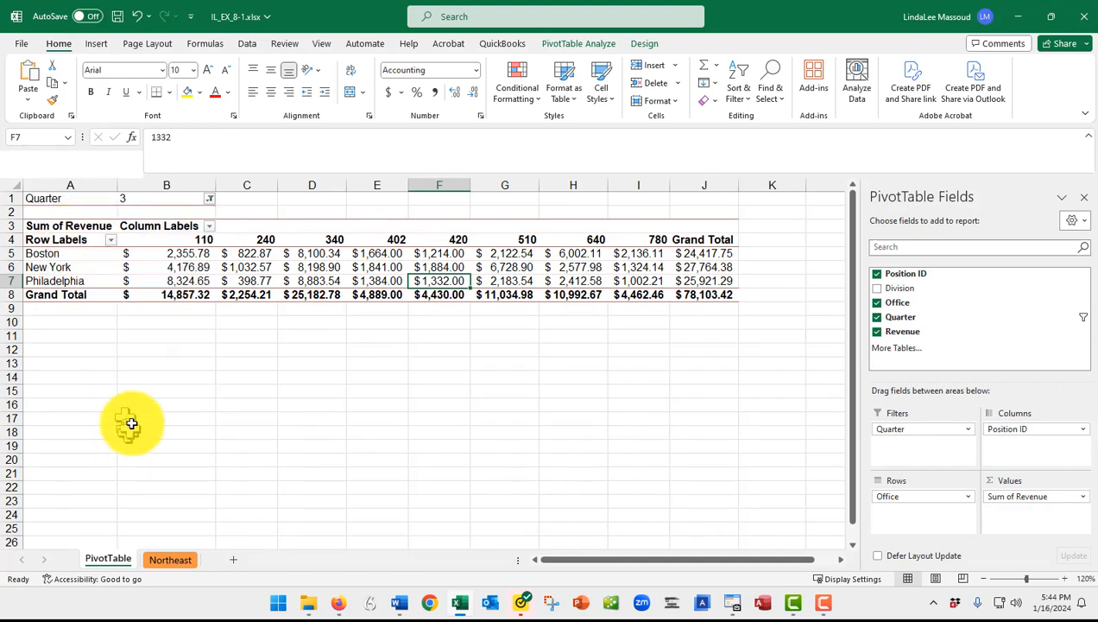
Set the Quarter report filter back to quarter 1
left_click(208, 200)
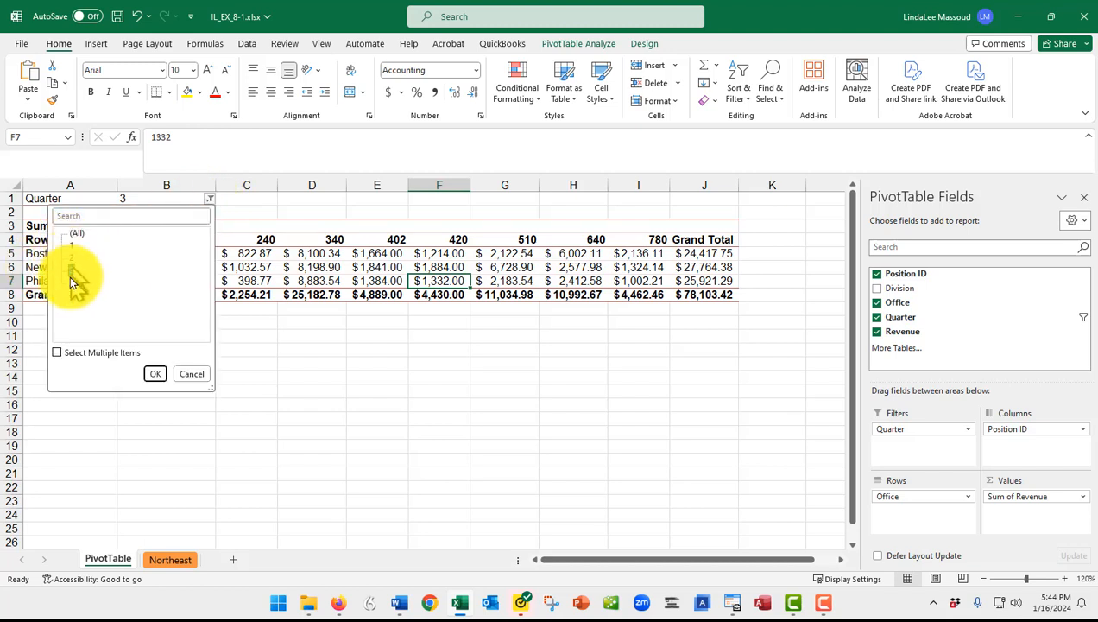
left_click(72, 245)
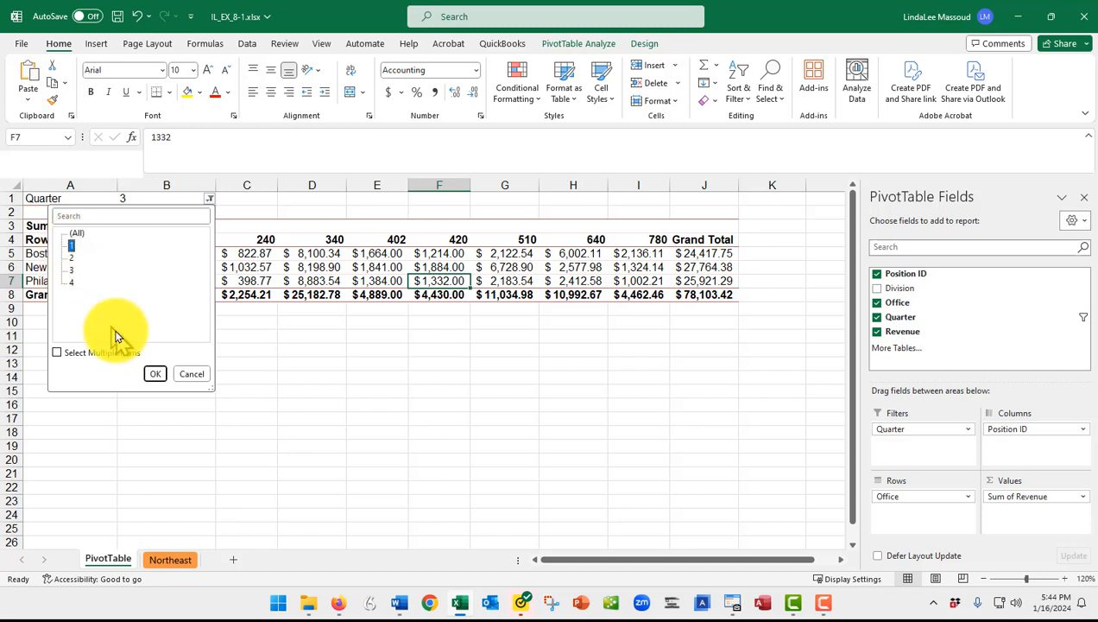
left_click(151, 375)
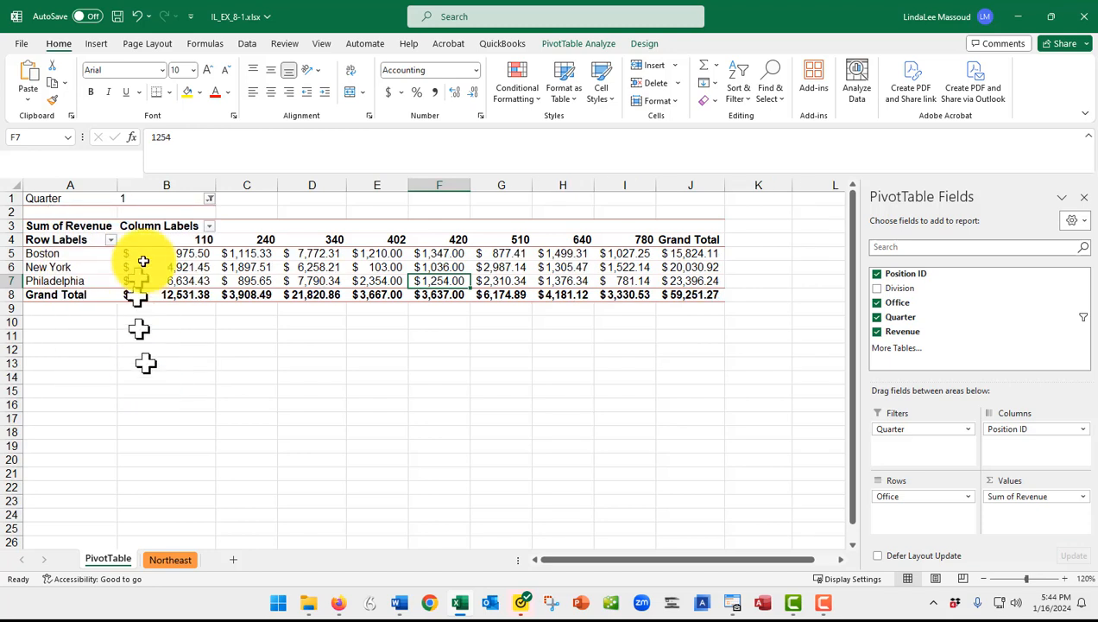
left_click(209, 198)
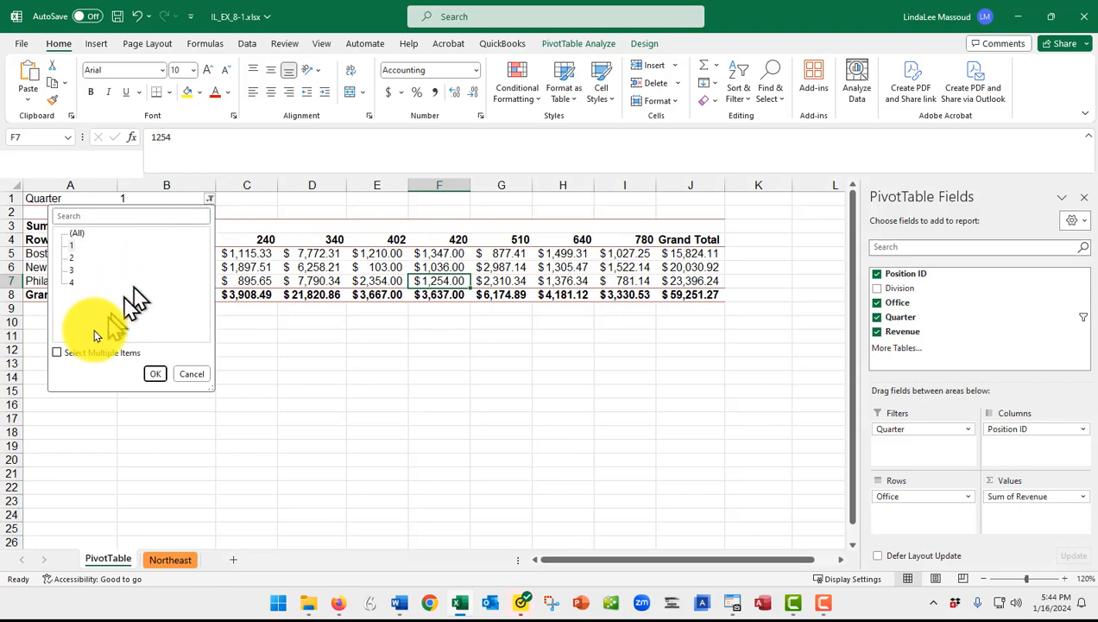
left_click(55, 351)
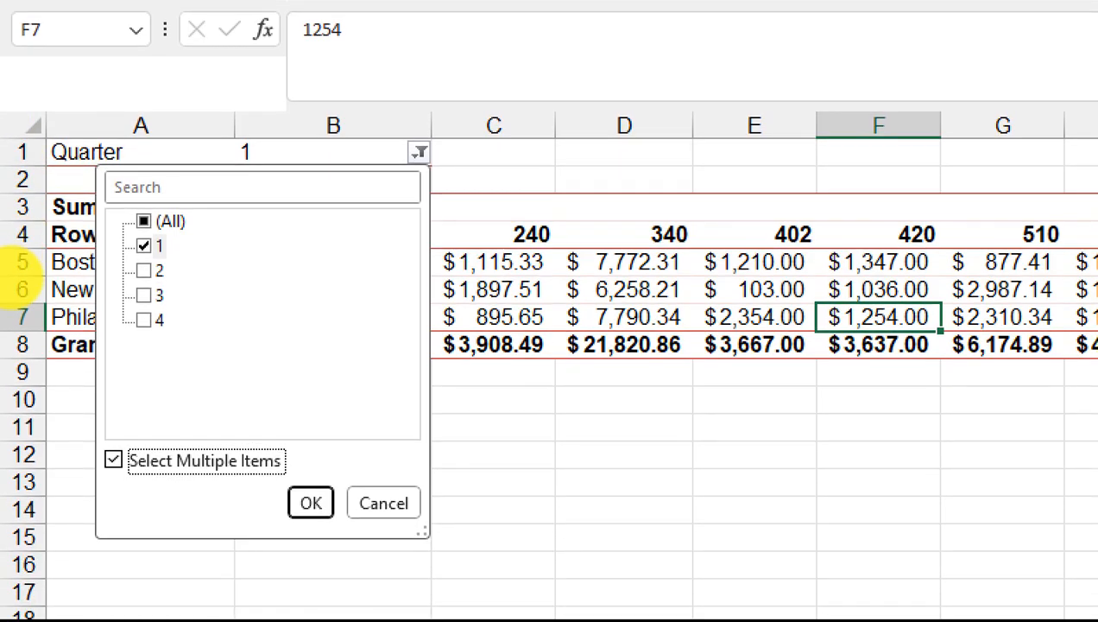
key("Escape")
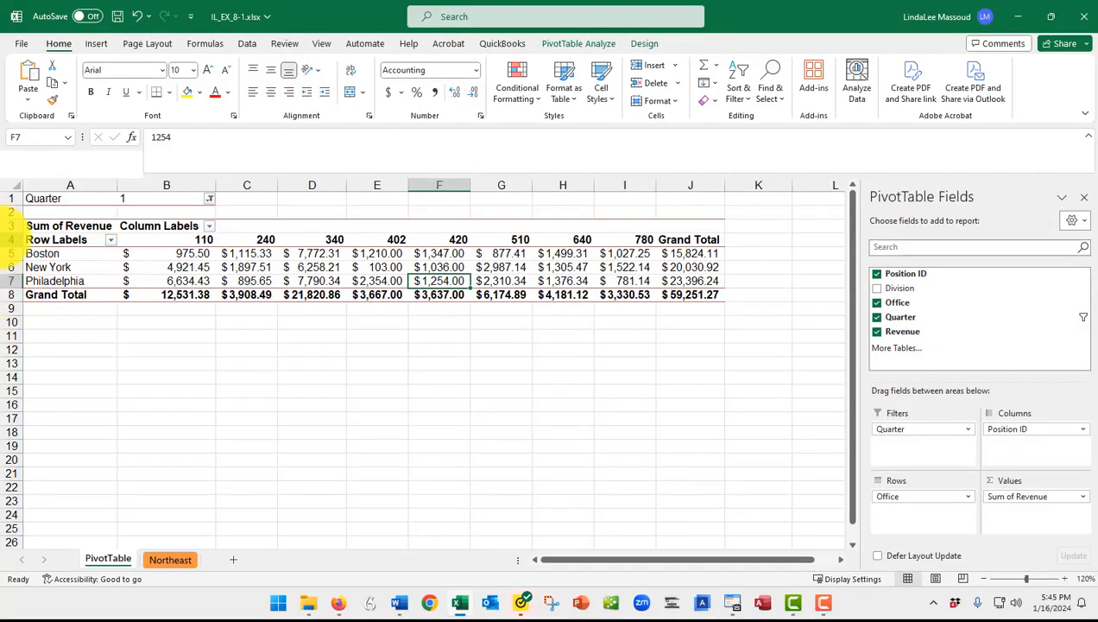
Filter the PivotTable to quarter 4 with the Quarter report filter
left_click(208, 200)
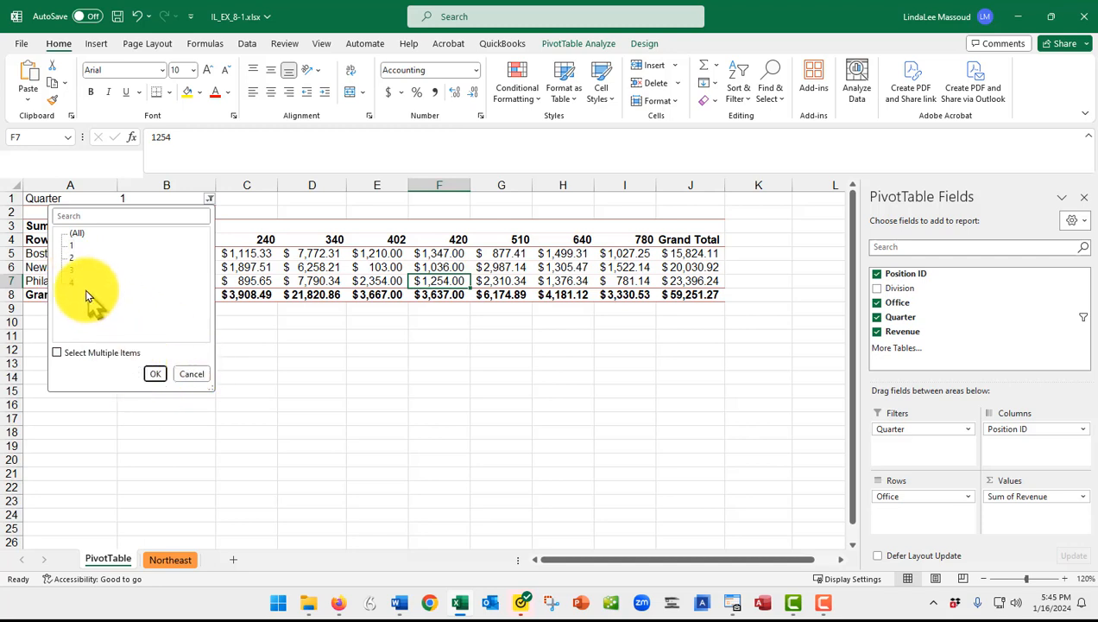
left_click(151, 376)
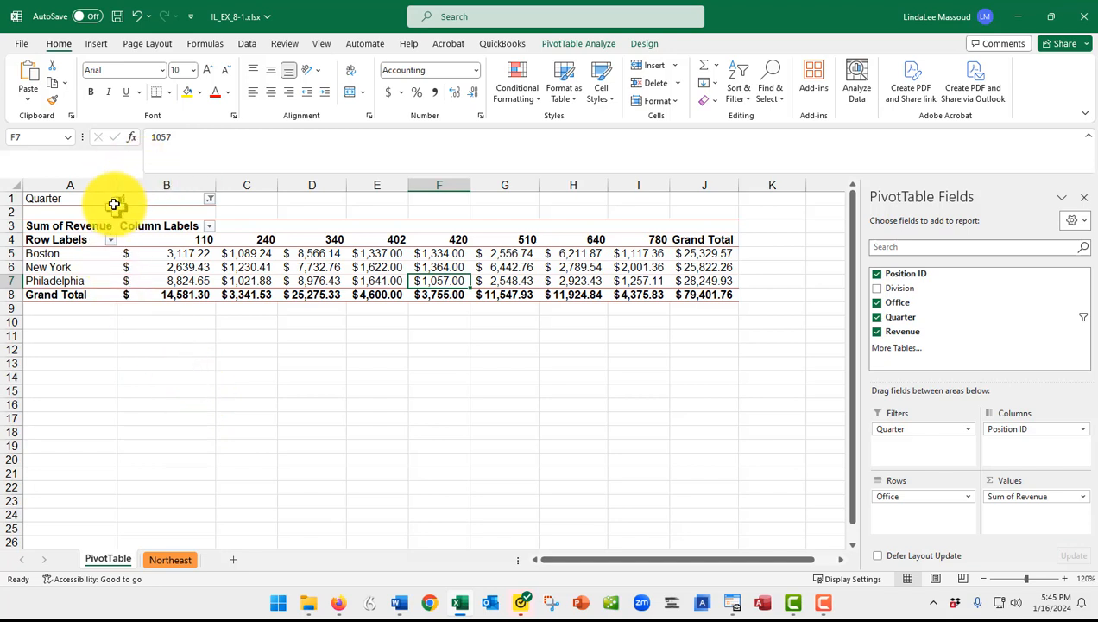
left_click_drag(115, 197, 93, 321)
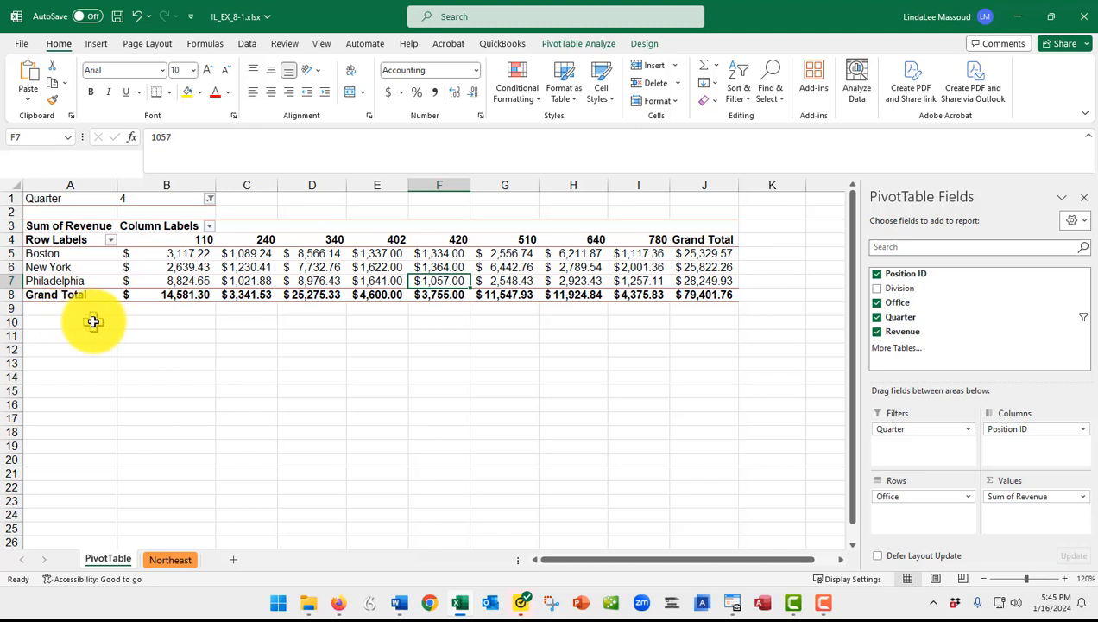